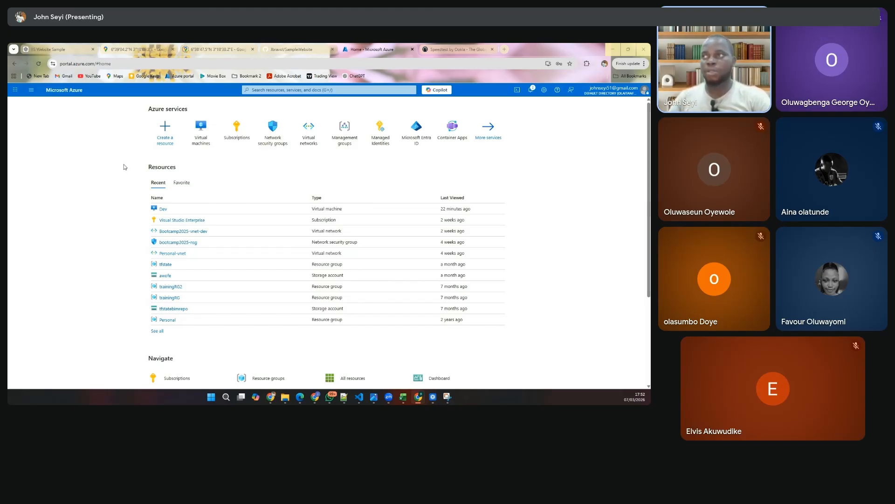
- Search the portal for "appservice", open App Services and start creating a new Web App
{"action": "left_click", "coordinate": [280, 92]}
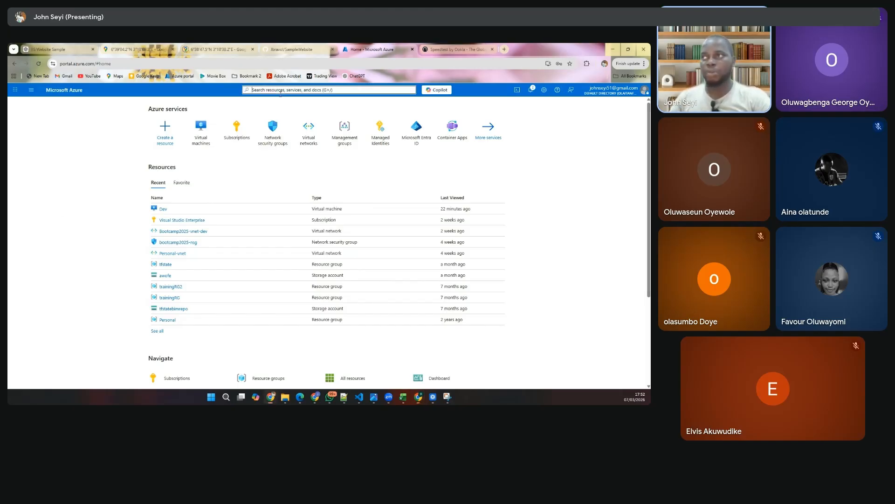
{"action": "type", "text": "a"}
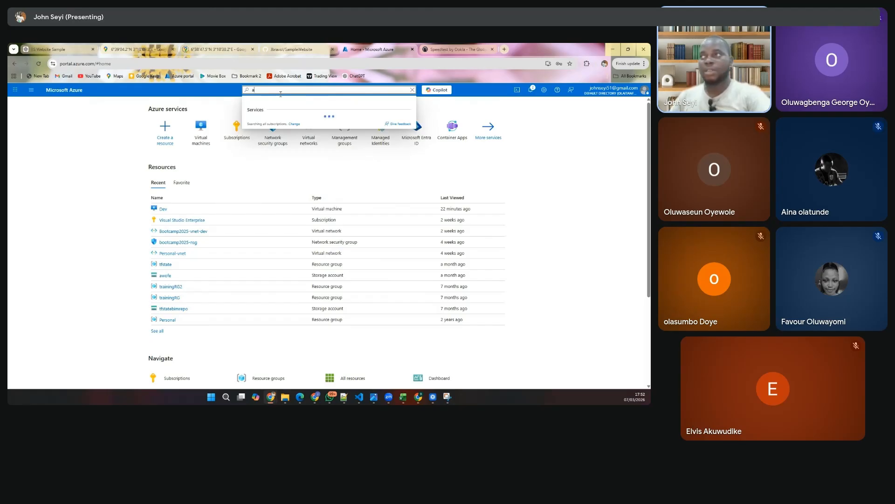
{"action": "type", "text": "pps"}
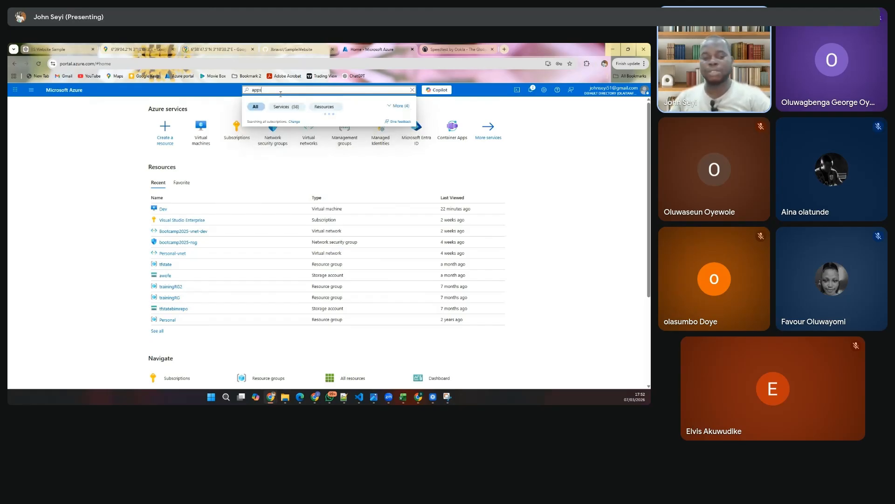
{"action": "type", "text": "ervi"}
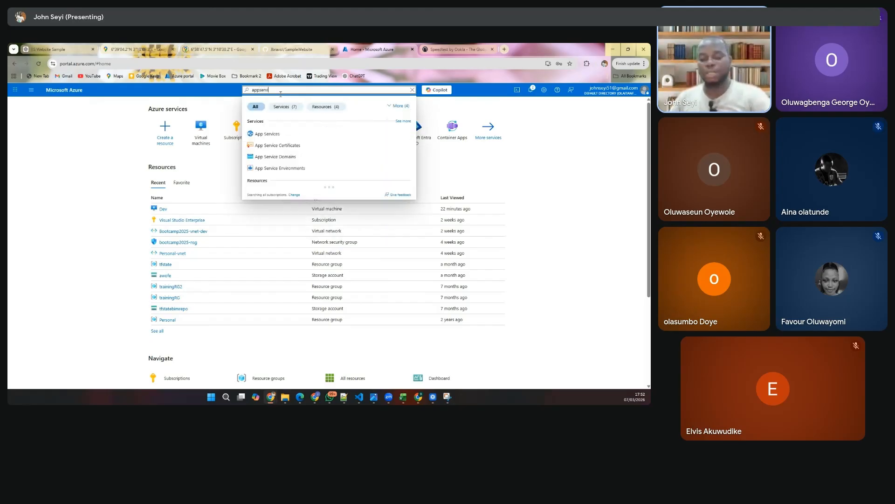
{"action": "type", "text": "ce"}
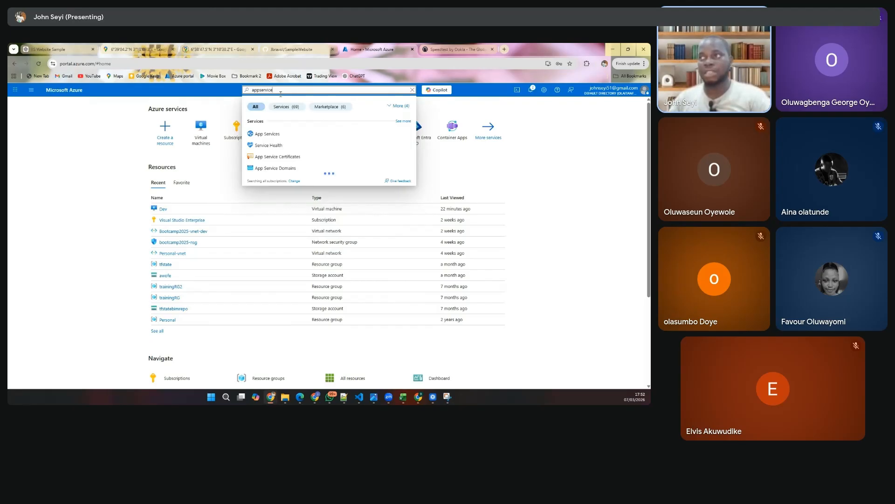
{"action": "left_click", "coordinate": [267, 134]}
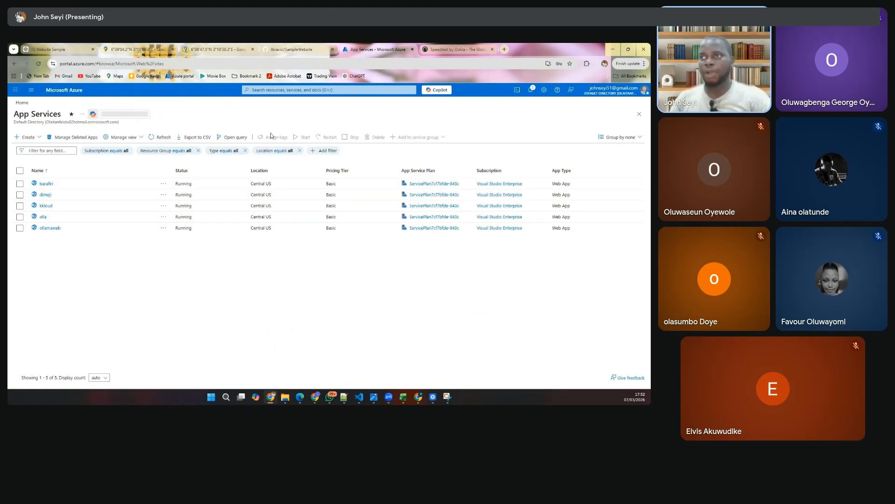
{"action": "left_click", "coordinate": [28, 137]}
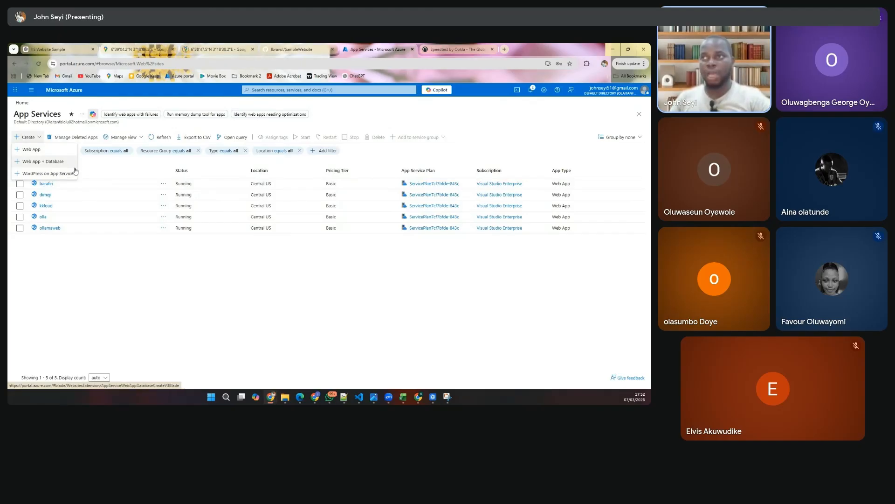
{"action": "left_click", "coordinate": [48, 154]}
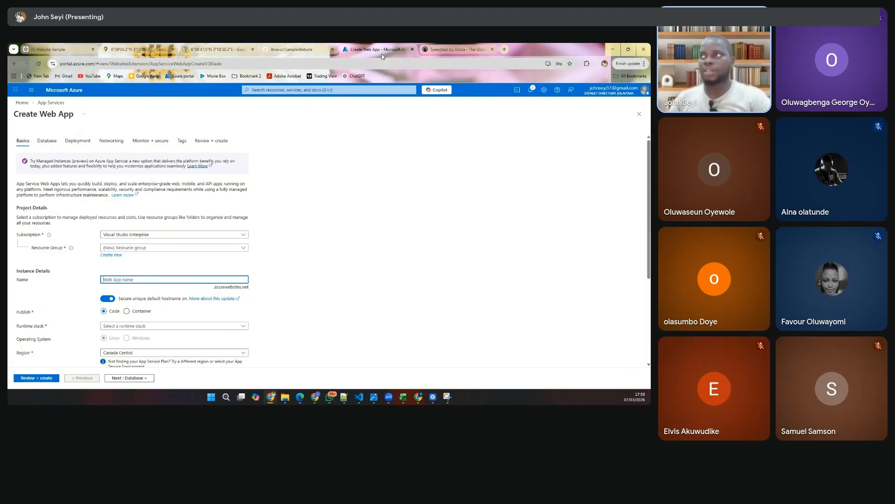
- Duplicate the Create Web App browser tab and go to the Azure home page in the copy
{"action": "left_click", "coordinate": [359, 90]}
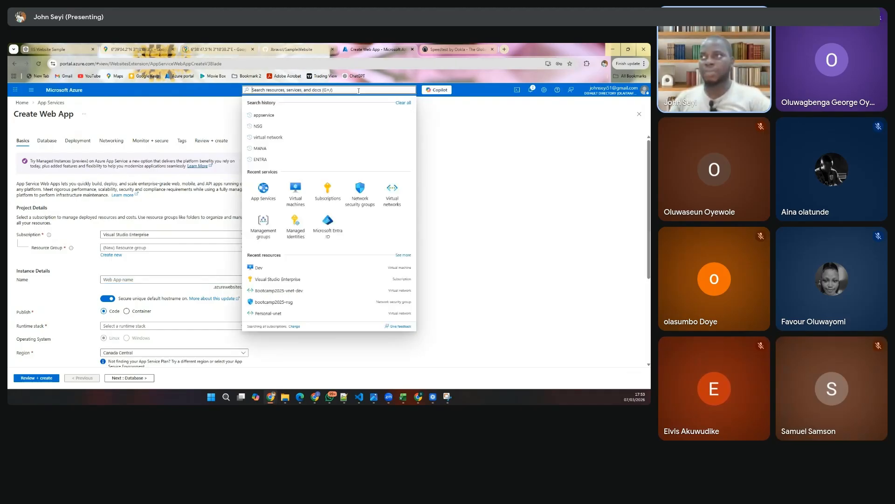
{"action": "right_click", "coordinate": [363, 49]}
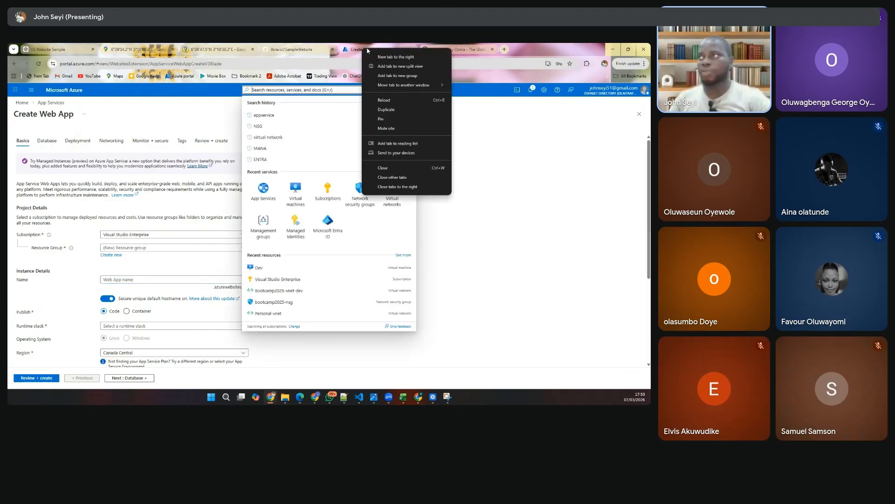
{"action": "left_click", "coordinate": [393, 110]}
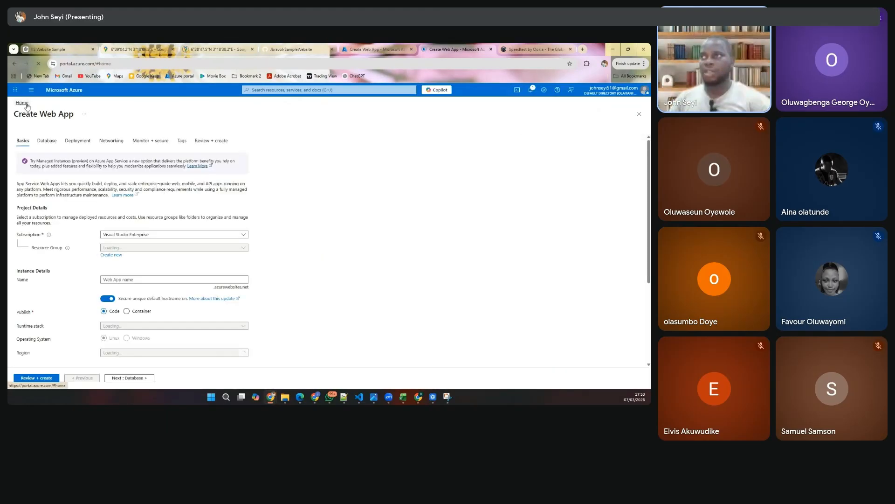
{"action": "left_click", "coordinate": [22, 103]}
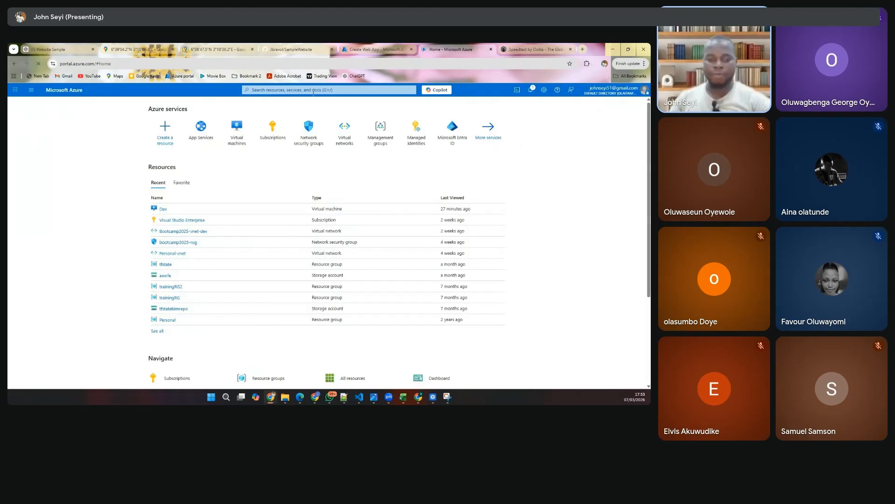
- Search the Azure portal for "function app" to view the matching services
{"action": "left_click", "coordinate": [314, 90]}
{"action": "type", "text": "funct"}
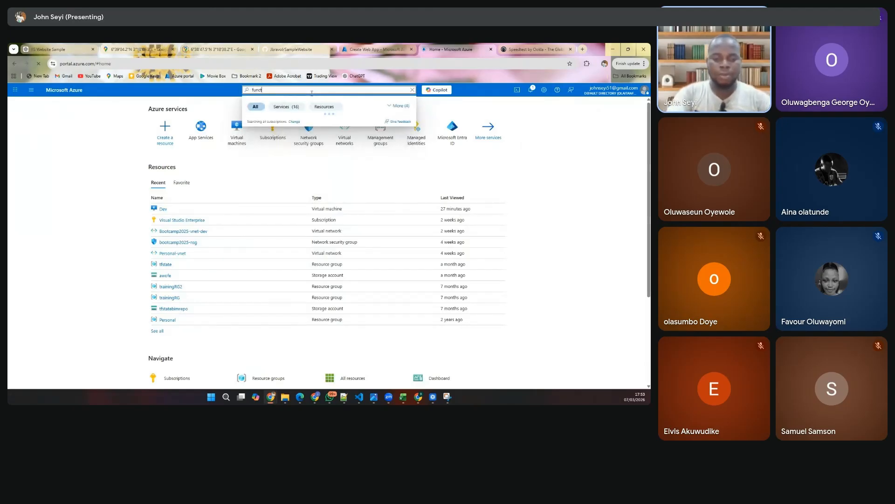
{"action": "type", "text": "ion"}
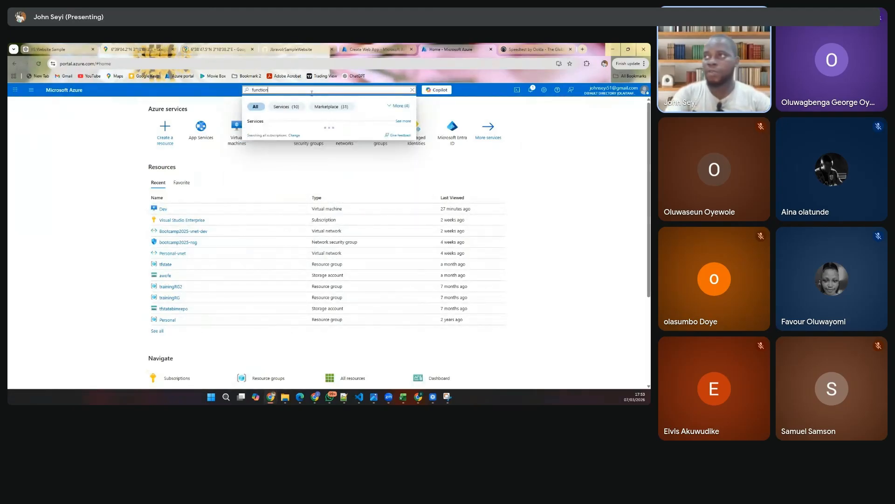
{"action": "type", "text": " app"}
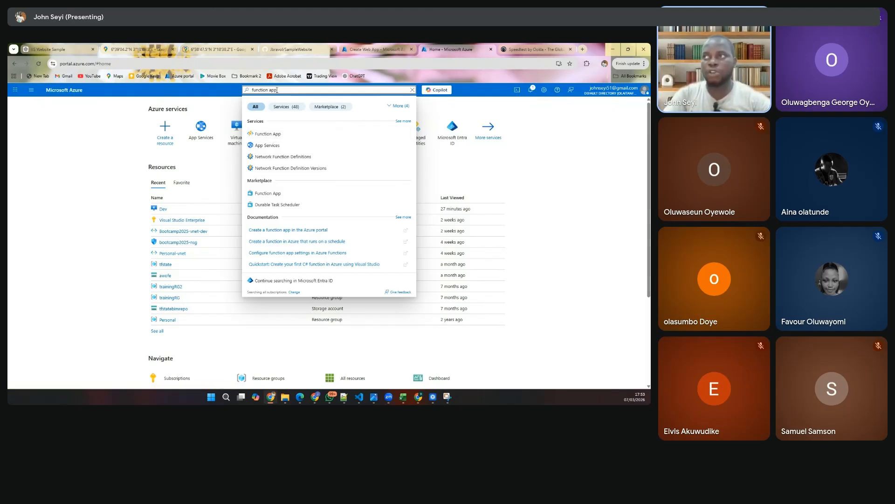
- Change the portal search to "logic app" to view the related services
{"action": "double_click", "coordinate": [260, 90]}
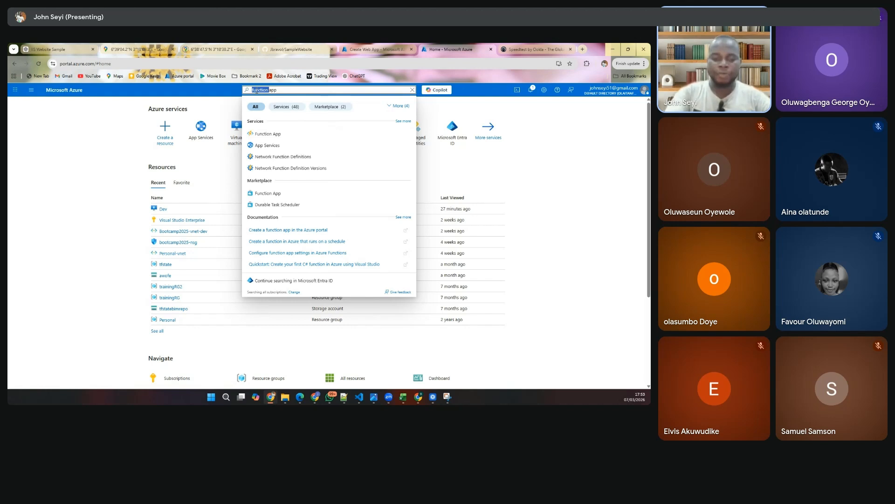
{"action": "type", "text": "log"}
{"action": "type", "text": "ic"}
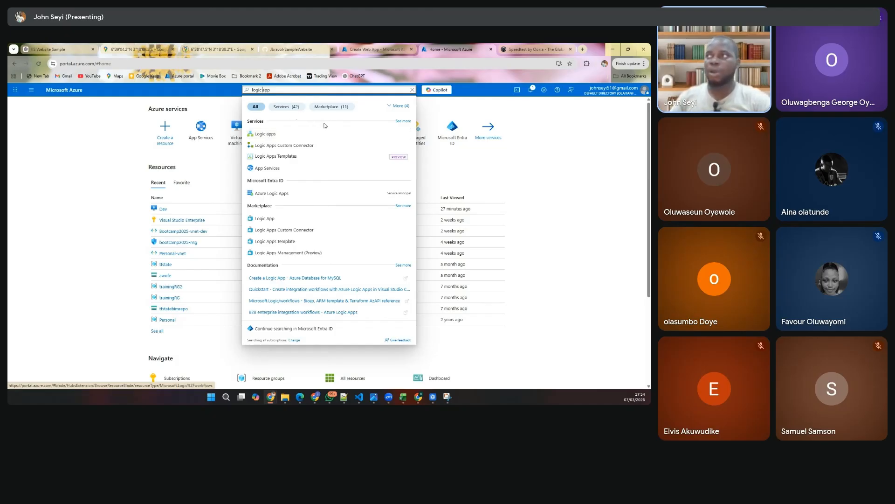
- Return to the original Create Web App form and choose subscription Visual Studio Enterprise and resource group trainingRG
{"action": "left_click", "coordinate": [378, 50]}
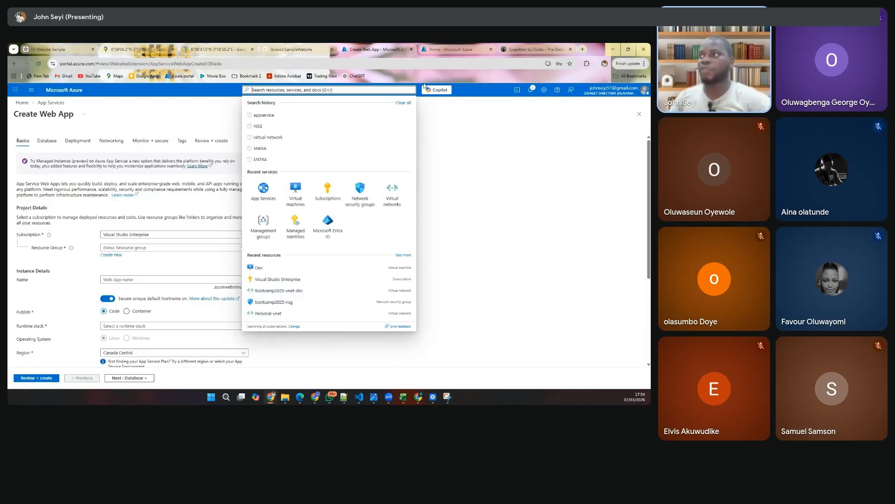
{"action": "left_click", "coordinate": [480, 152]}
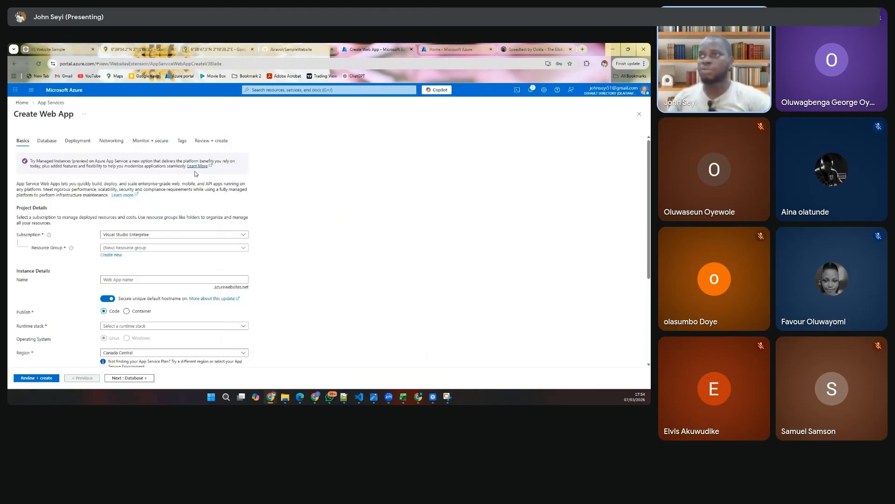
{"action": "left_click", "coordinate": [148, 235]}
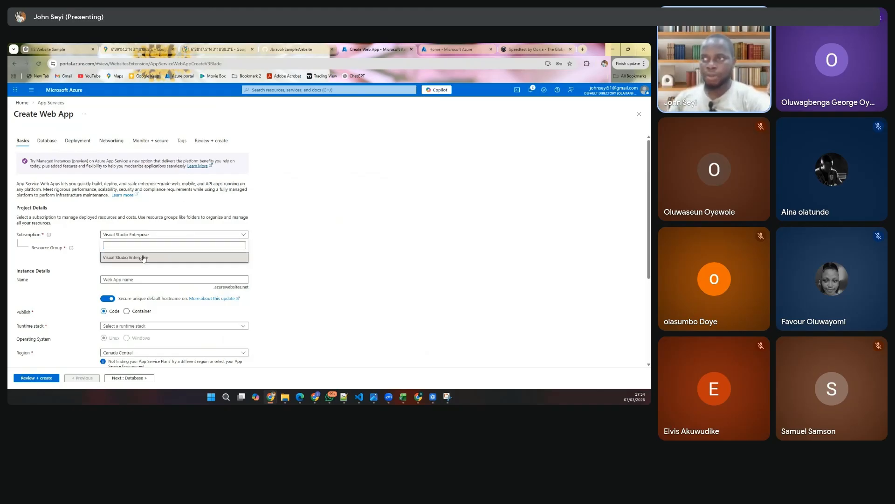
{"action": "left_click", "coordinate": [143, 257]}
{"action": "left_click", "coordinate": [125, 247]}
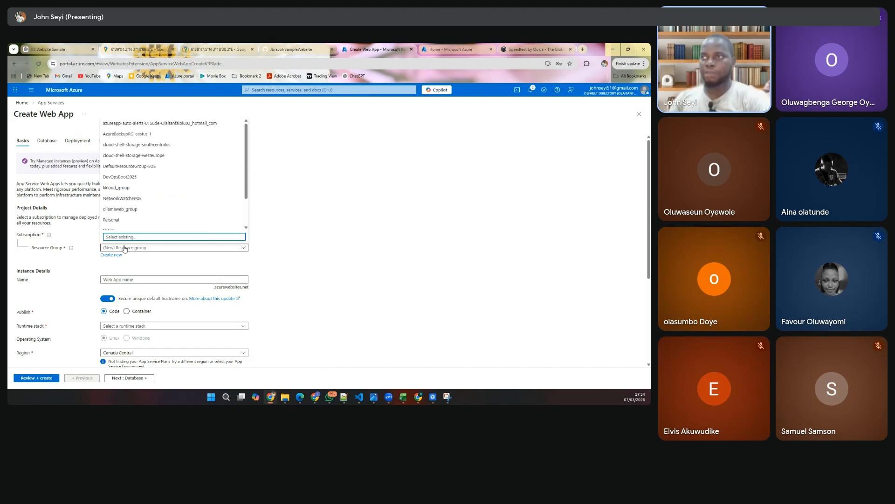
{"action": "scroll", "coordinate": [135, 180], "scroll_direction": "down", "scroll_amount": 2}
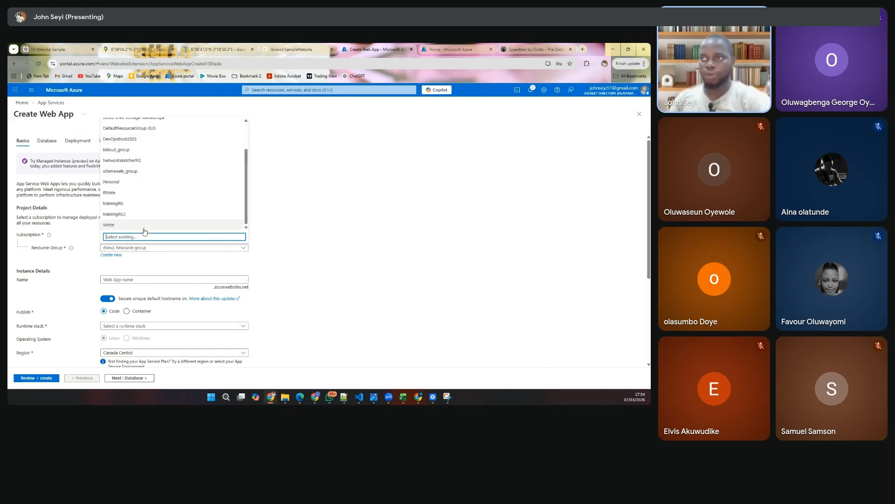
{"action": "left_click", "coordinate": [126, 204]}
- Name the web app devopsbootcamp and turn off its secure unique default hostname
{"action": "scroll", "coordinate": [237, 226], "scroll_direction": "down", "scroll_amount": 3}
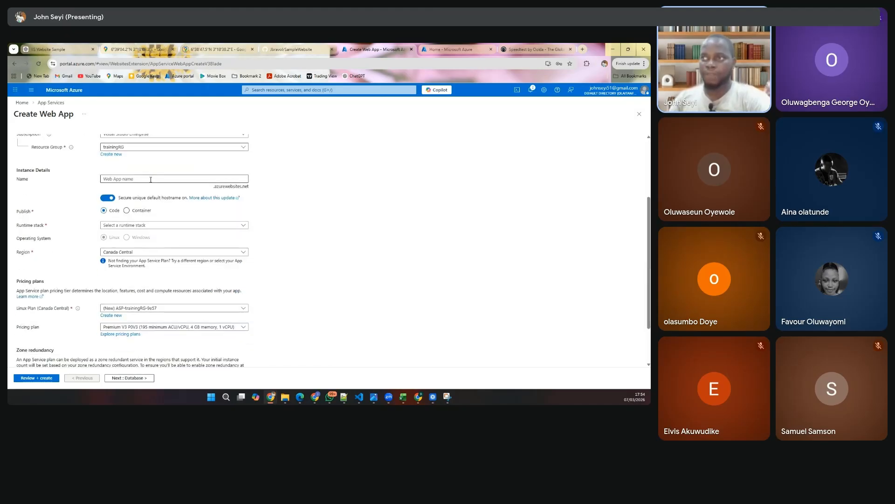
{"action": "left_click", "coordinate": [150, 180]}
{"action": "type", "text": "de"}
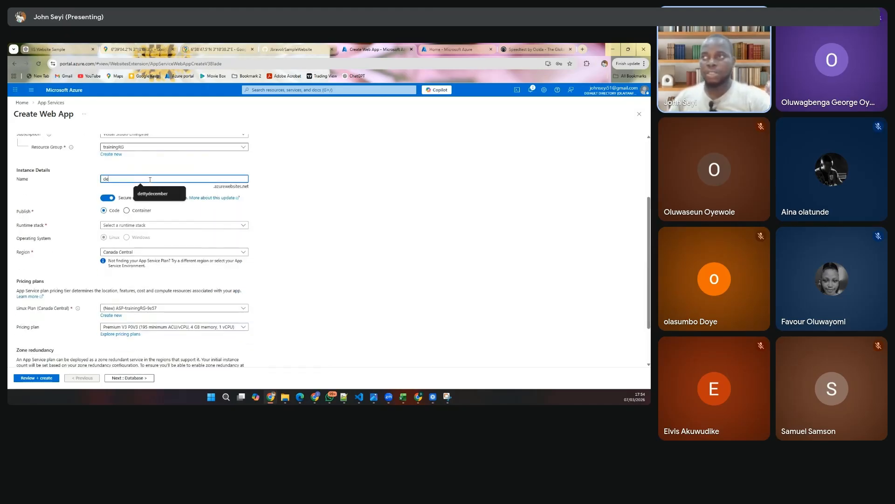
{"action": "type", "text": "vops"}
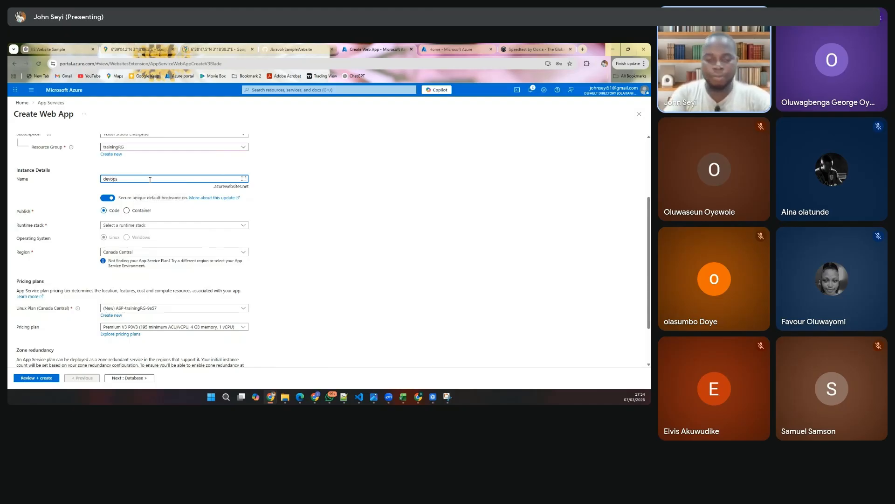
{"action": "type", "text": "bootca"}
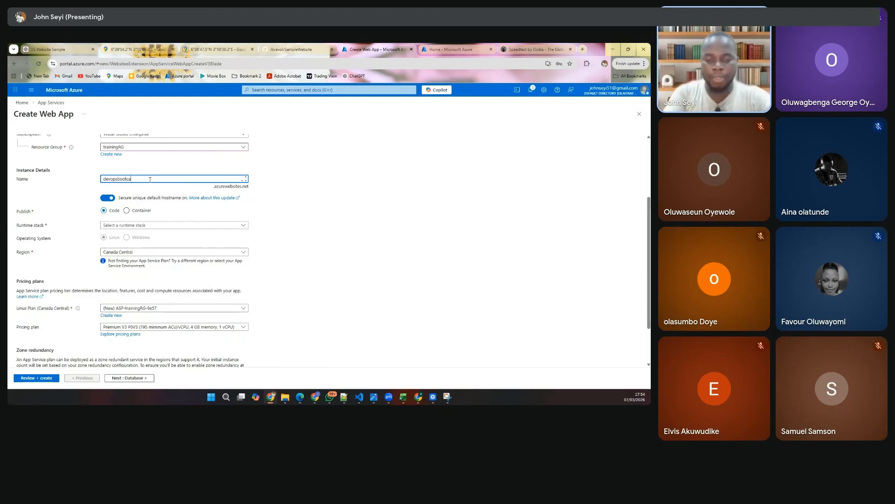
{"action": "type", "text": "mp"}
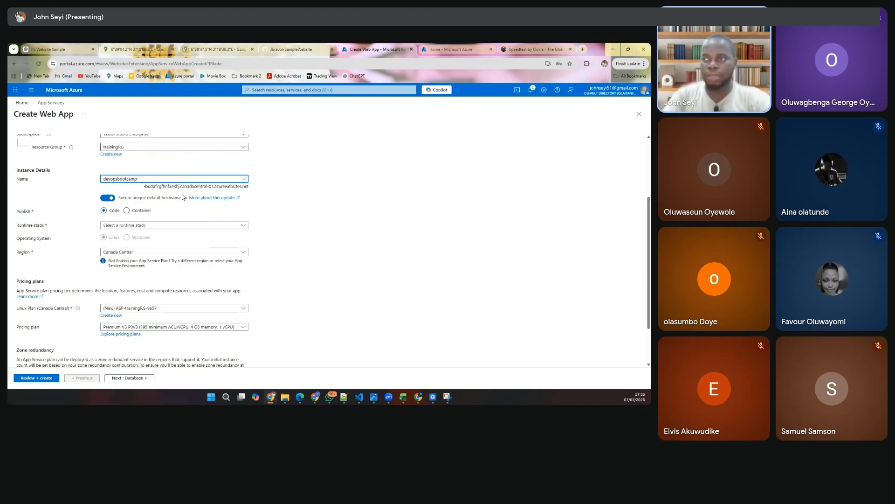
{"action": "left_click_drag", "start_coordinate": [143, 186], "coordinate": [214, 187]}
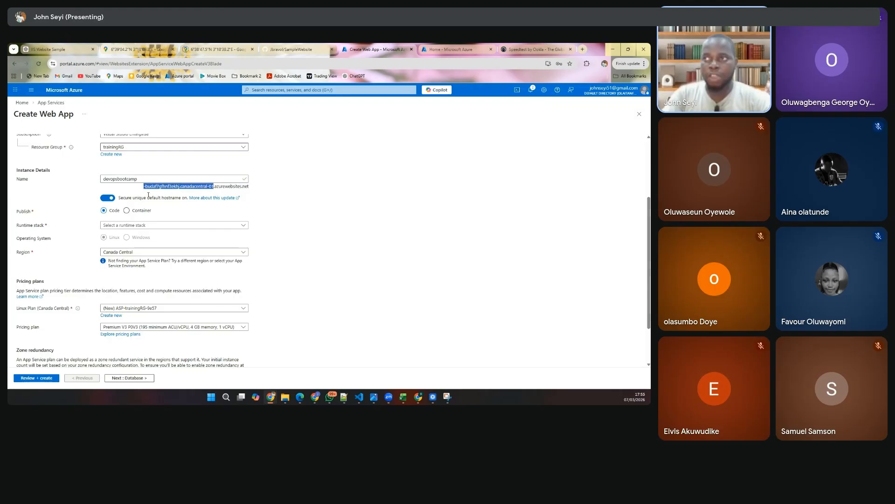
{"action": "left_click", "coordinate": [108, 198]}
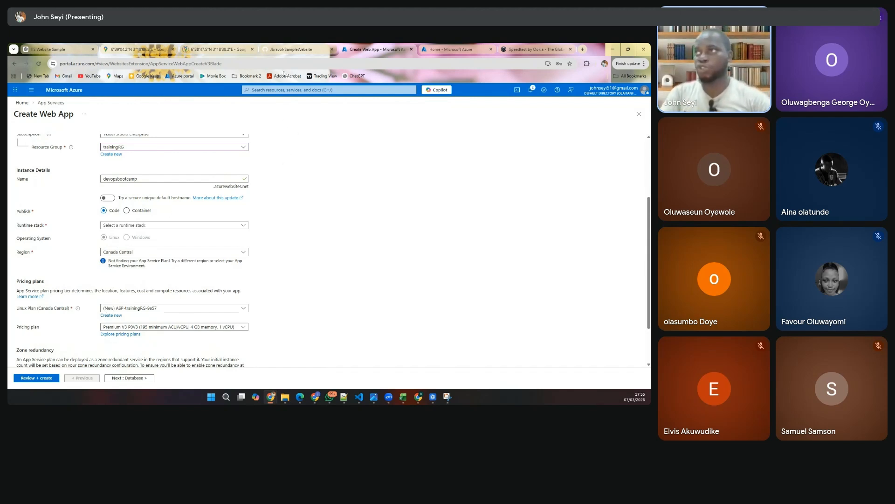
- Examine the files of the SampleWebsite repository on GitHub and return to the Create Web App form
{"action": "left_click", "coordinate": [285, 49]}
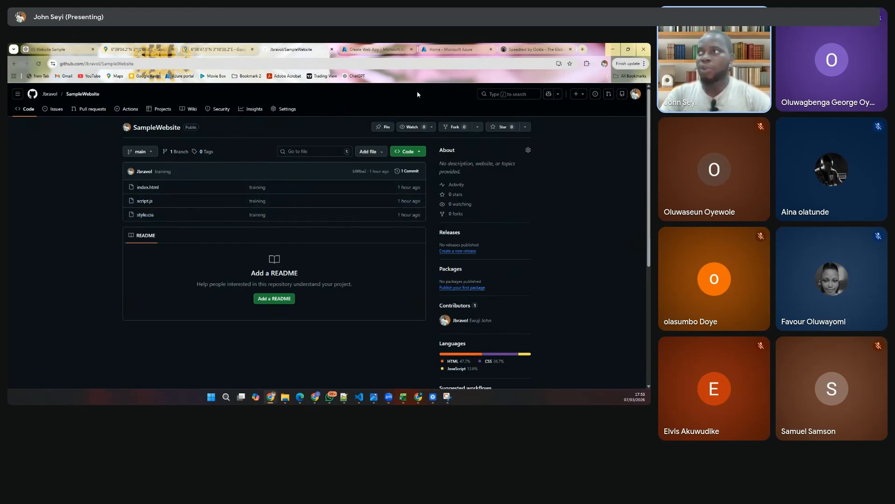
{"action": "left_click", "coordinate": [373, 49]}
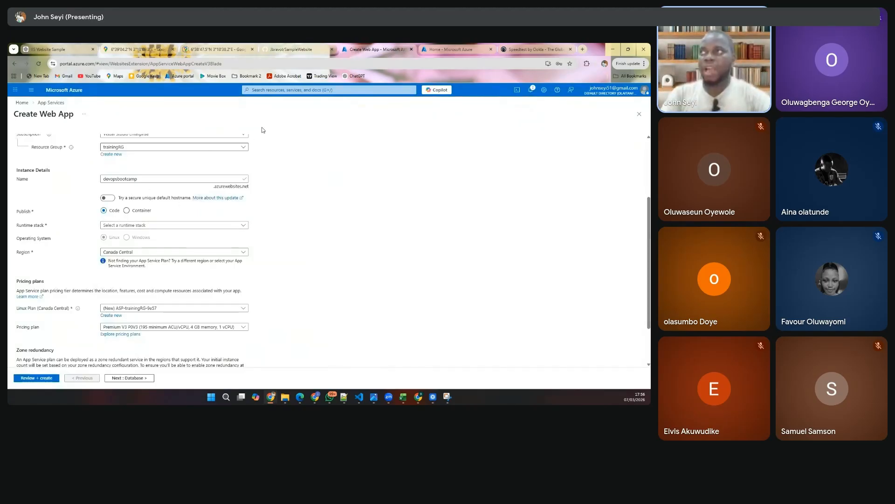
{"action": "left_click", "coordinate": [293, 49]}
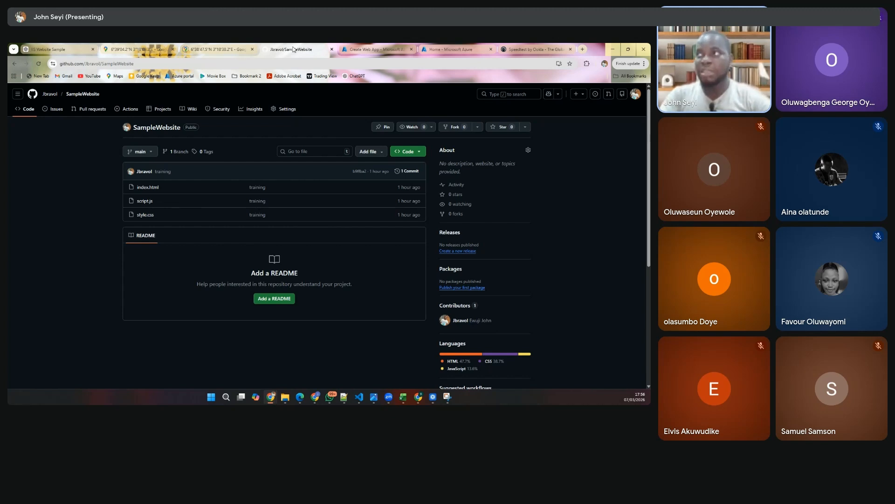
{"action": "left_click", "coordinate": [370, 49]}
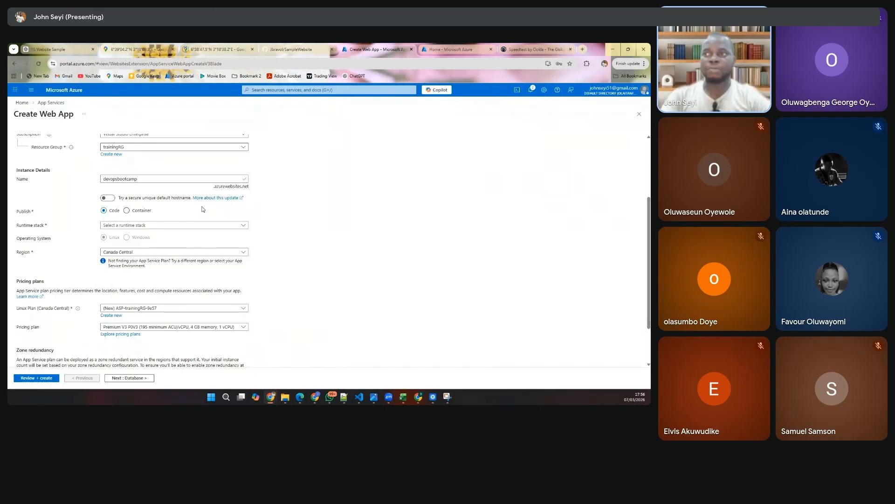
- Look through the available runtime stacks and set the web app's runtime stack to Node 20 LTS
{"action": "left_click", "coordinate": [165, 227]}
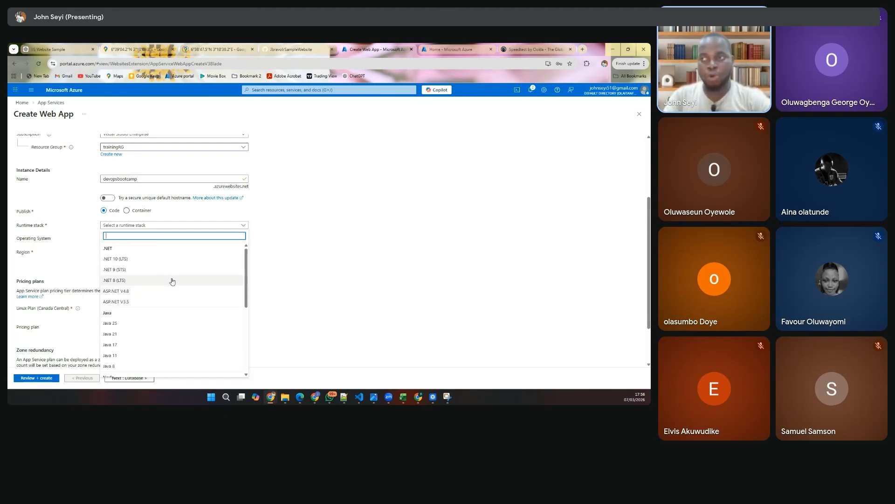
{"action": "scroll", "coordinate": [172, 281], "scroll_direction": "down", "scroll_amount": 2}
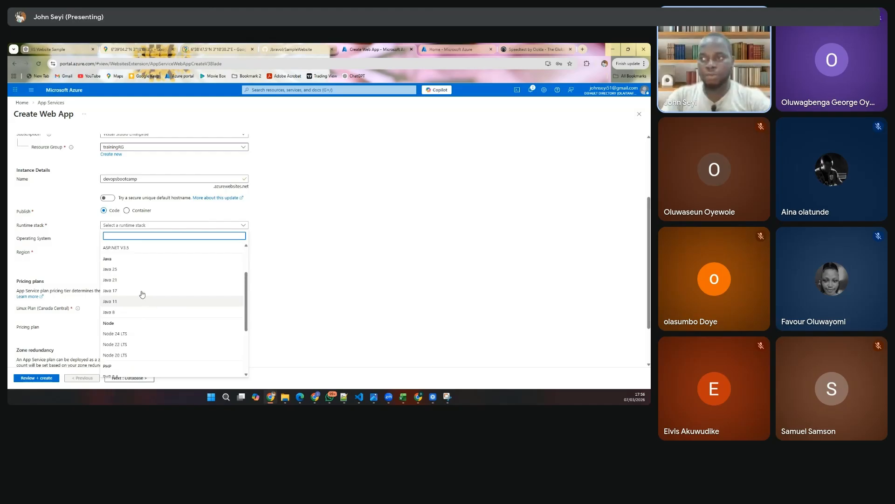
{"action": "scroll", "coordinate": [159, 312], "scroll_direction": "down", "scroll_amount": 2}
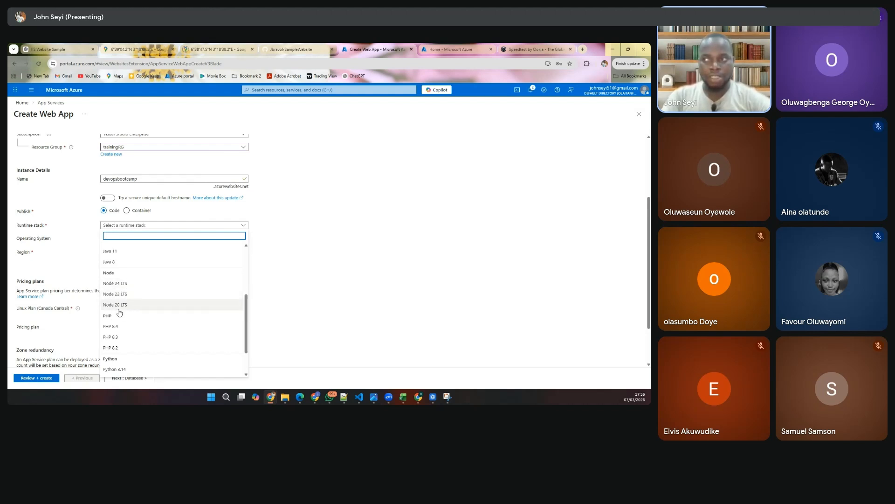
{"action": "scroll", "coordinate": [132, 308], "scroll_direction": "down", "scroll_amount": 2}
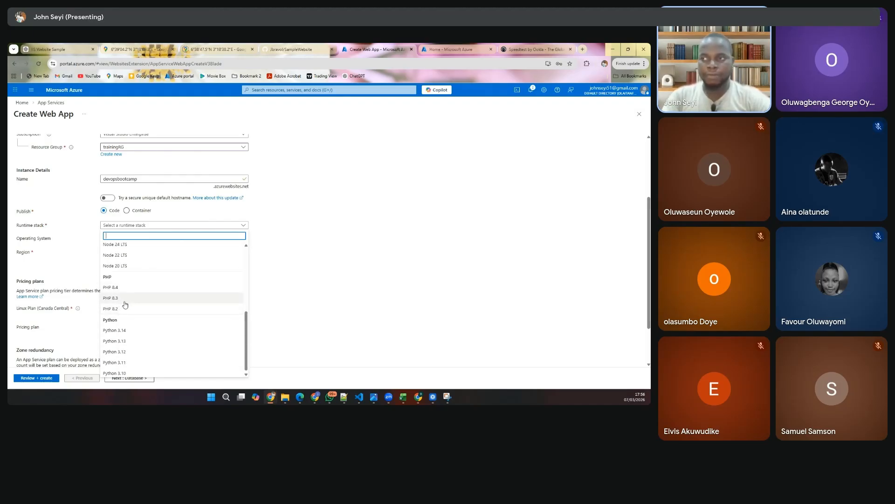
{"action": "scroll", "coordinate": [130, 345], "scroll_direction": "down", "scroll_amount": 1}
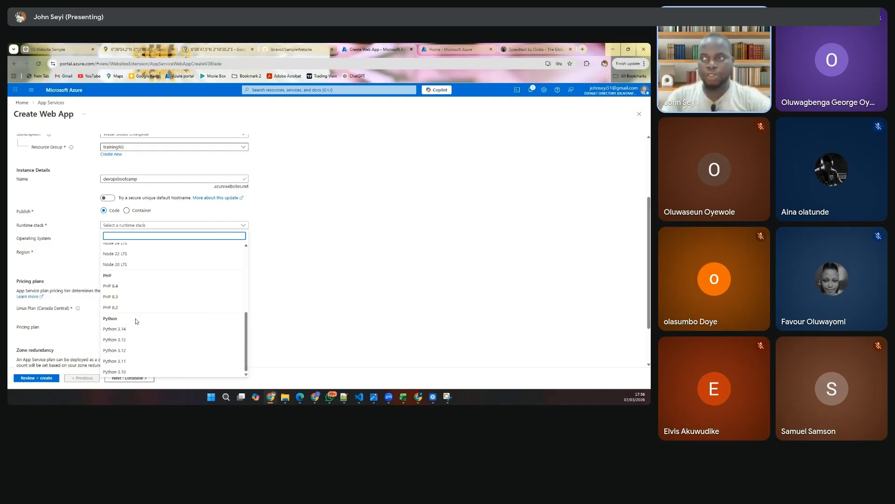
{"action": "scroll", "coordinate": [144, 291], "scroll_direction": "up", "scroll_amount": 3}
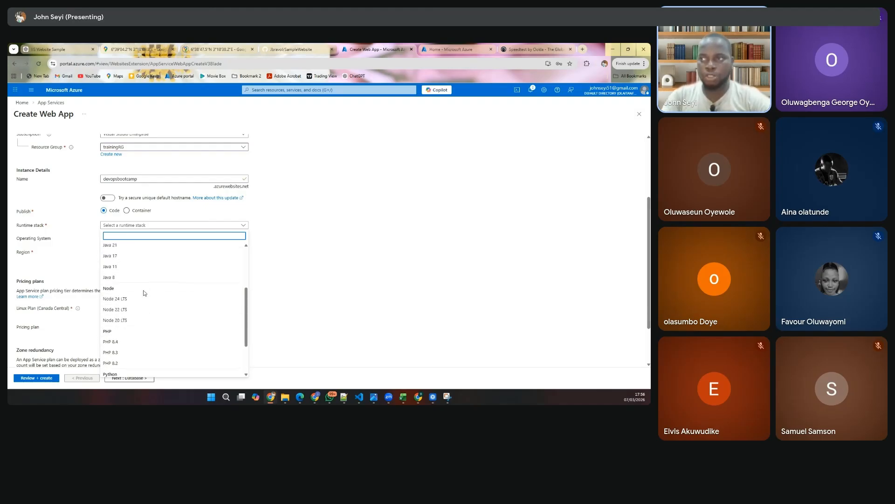
{"action": "scroll", "coordinate": [140, 308], "scroll_direction": "up", "scroll_amount": 1}
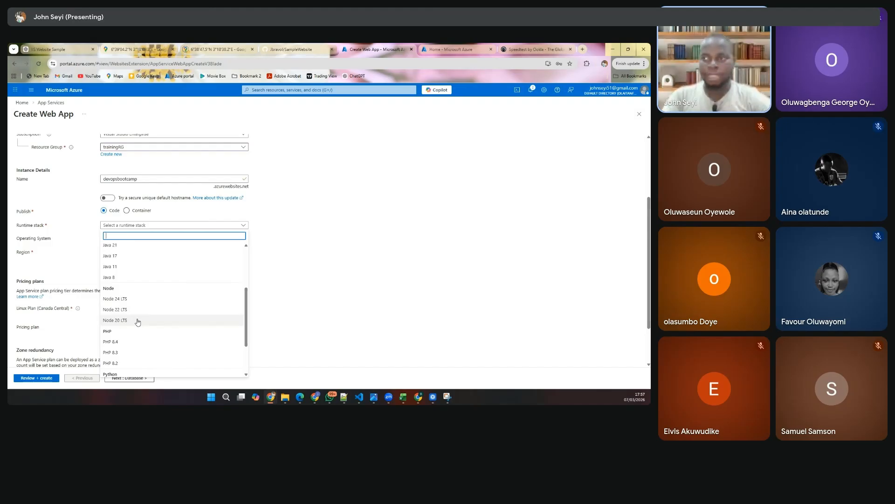
{"action": "left_click", "coordinate": [137, 320]}
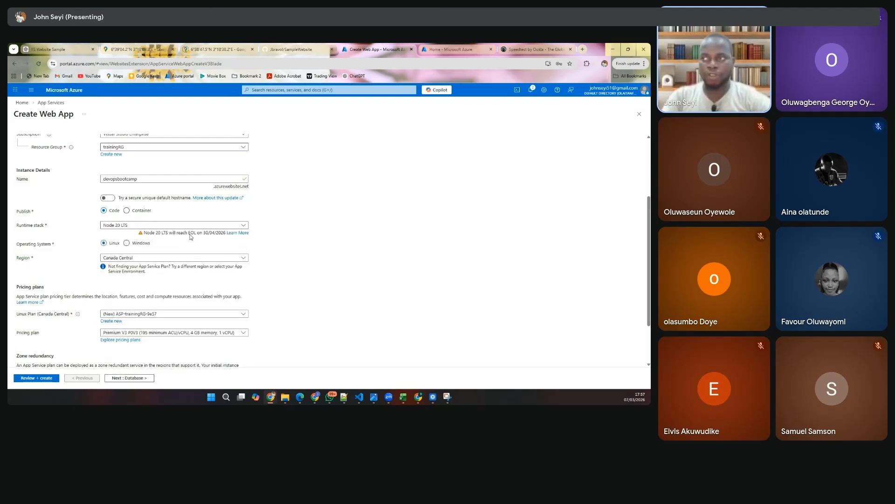
- Set the web app's operating system to Windows and its region to East US
{"action": "left_click", "coordinate": [127, 243]}
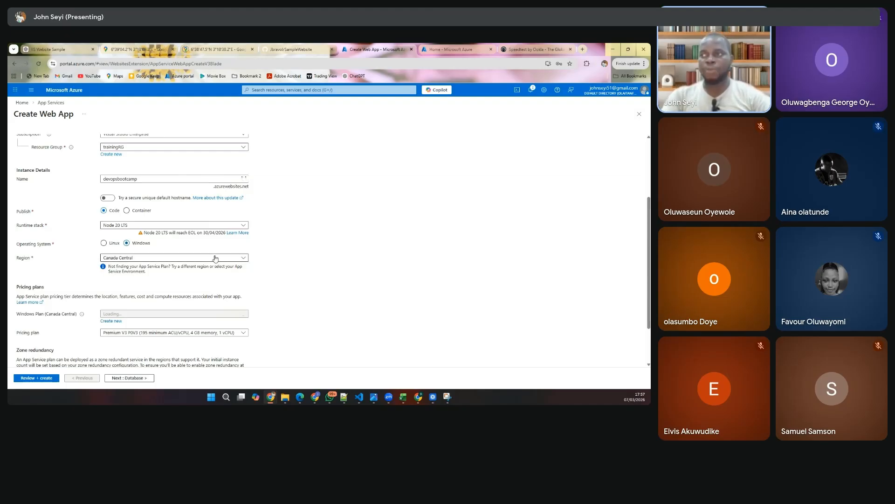
{"action": "left_click", "coordinate": [216, 258]}
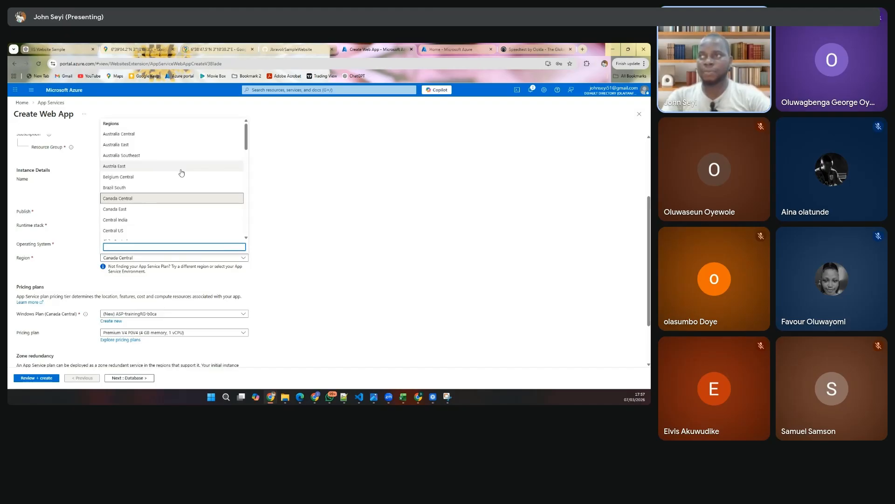
{"action": "scroll", "coordinate": [168, 208], "scroll_direction": "down", "scroll_amount": 3}
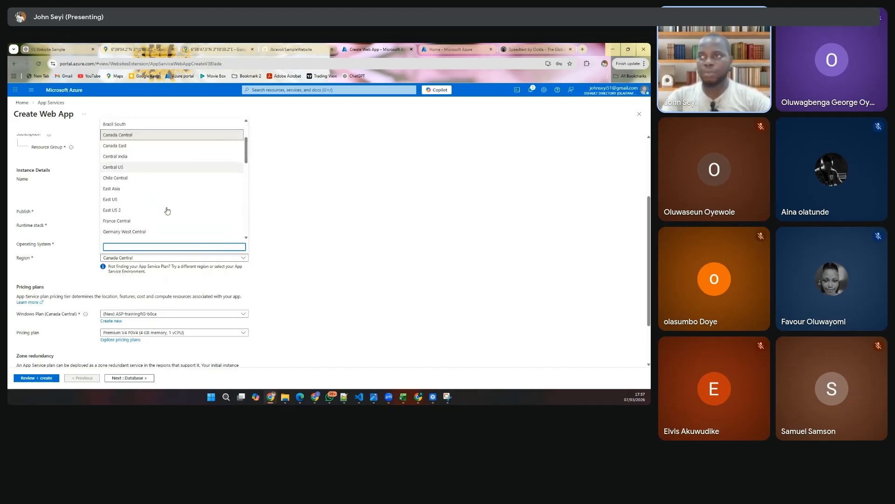
{"action": "left_click", "coordinate": [143, 199]}
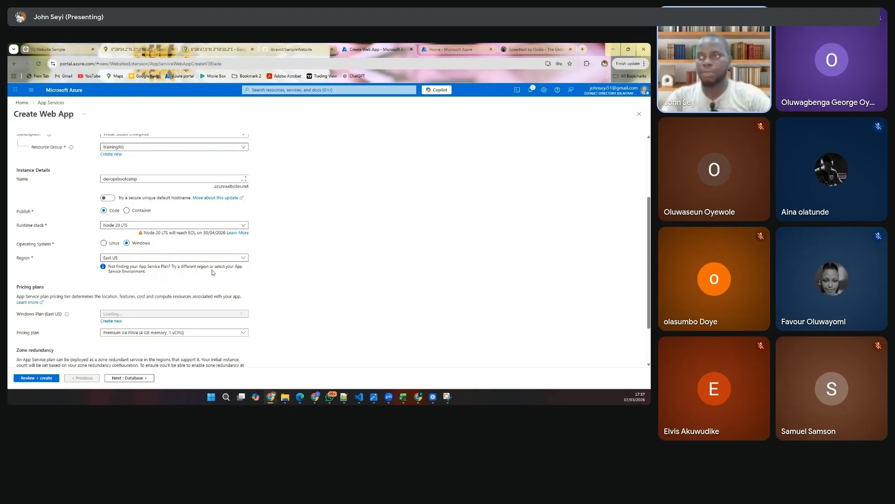
- Dismiss the form for naming a new App Service plan and select (New) ASP-trainingRG-9530 as the Windows plan
{"action": "scroll", "coordinate": [211, 269], "scroll_direction": "down", "scroll_amount": 2}
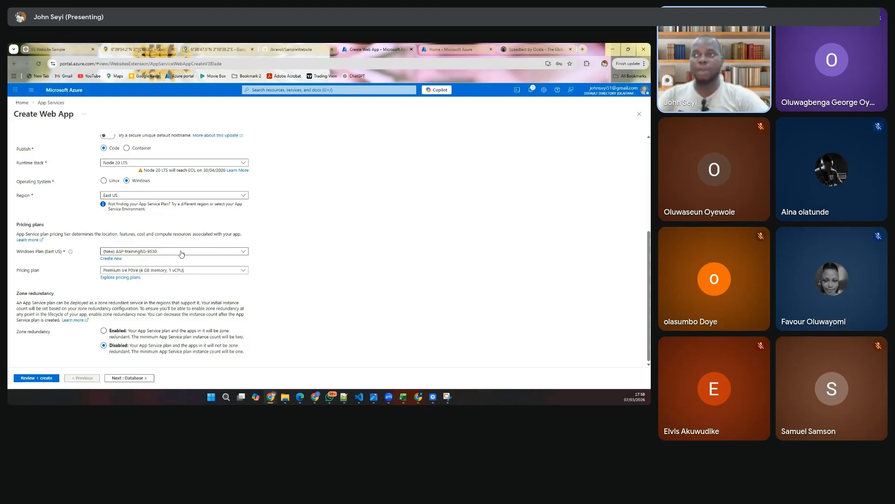
{"action": "left_click", "coordinate": [117, 259]}
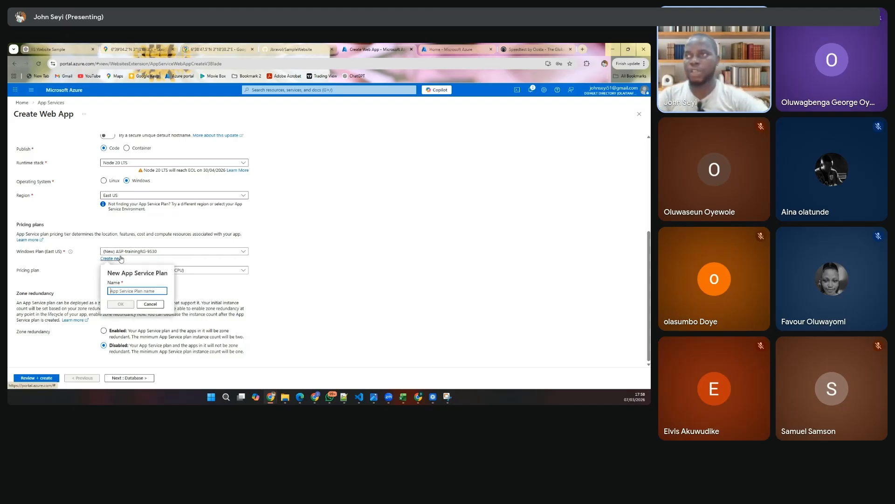
{"action": "left_click", "coordinate": [150, 251]}
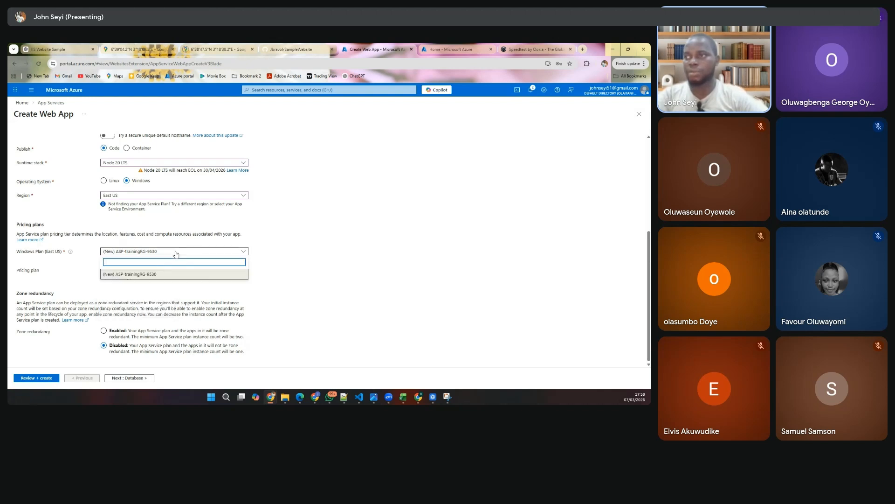
{"action": "left_click", "coordinate": [142, 276]}
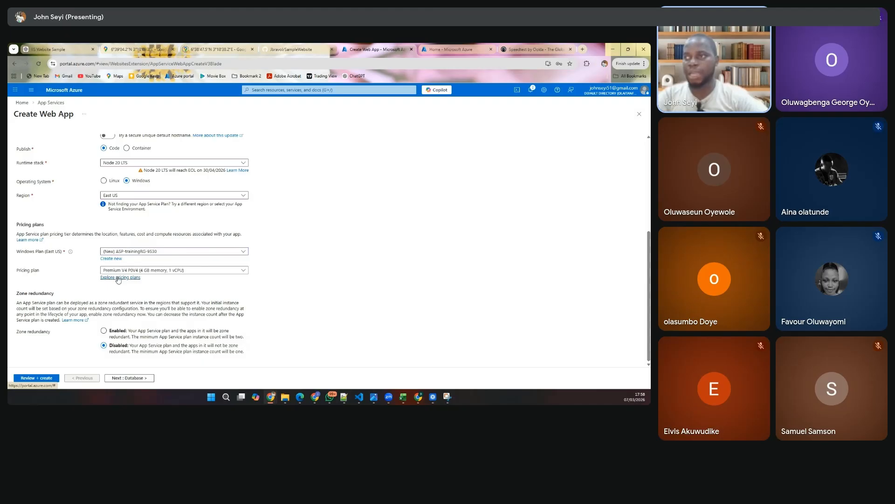
- Explore the App Service pricing plans and apply the Free F1 plan from the Dev/Test group
{"action": "left_click", "coordinate": [118, 278]}
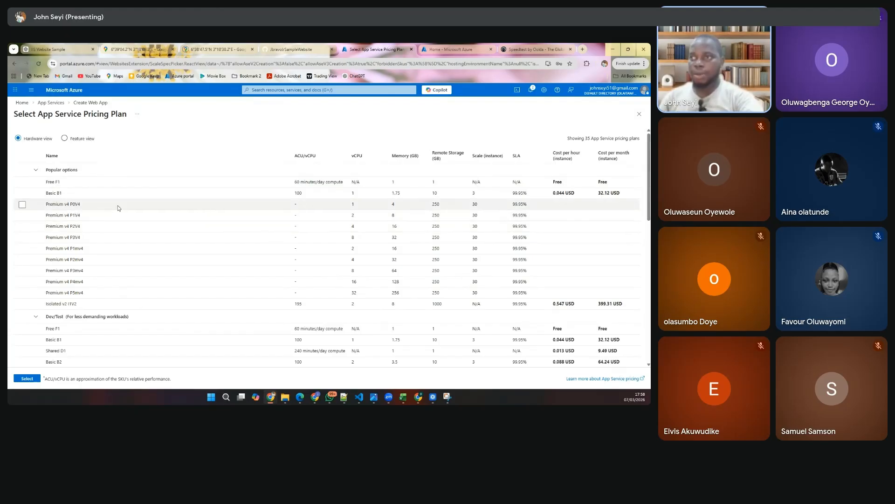
{"action": "scroll", "coordinate": [96, 218], "scroll_direction": "down", "scroll_amount": 2}
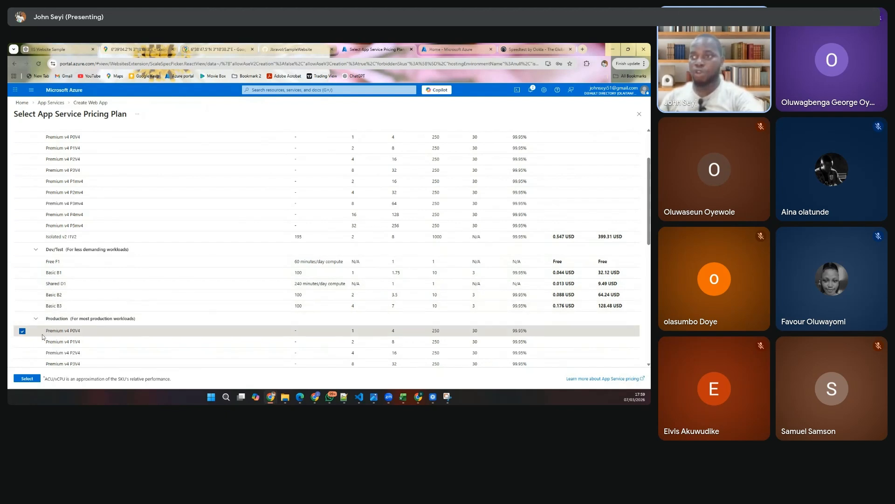
{"action": "left_click", "coordinate": [22, 330]}
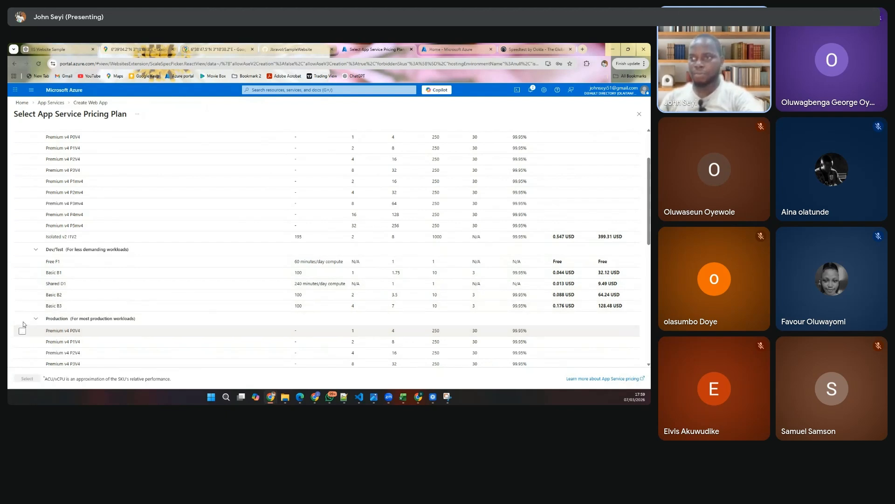
{"action": "left_click", "coordinate": [22, 261]}
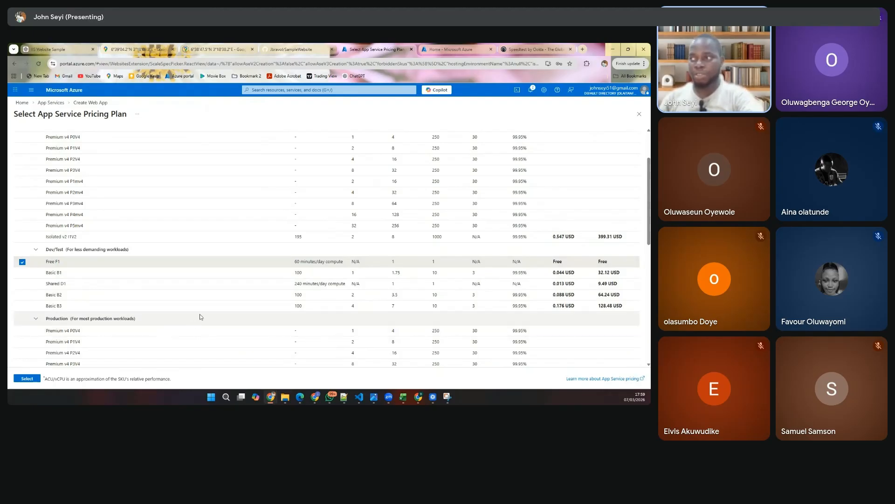
{"action": "scroll", "coordinate": [199, 315], "scroll_direction": "down", "scroll_amount": 3}
{"action": "scroll", "coordinate": [199, 315], "scroll_direction": "down", "scroll_amount": 1}
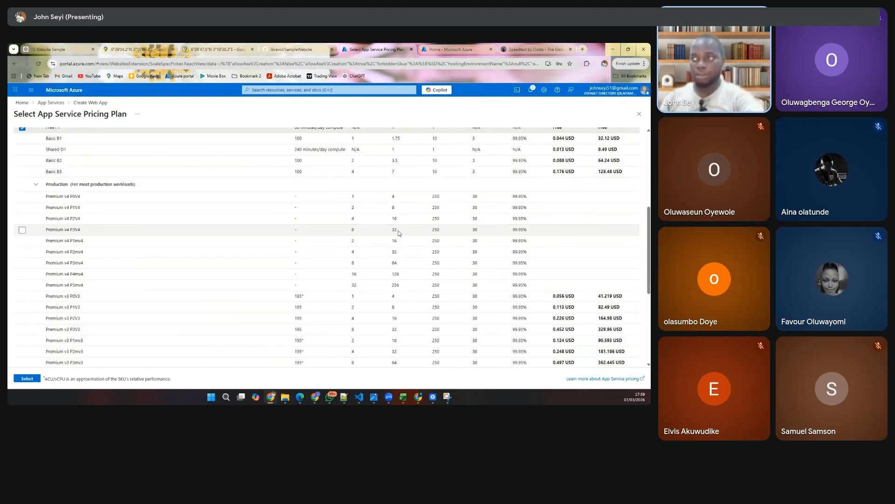
{"action": "left_click", "coordinate": [30, 380]}
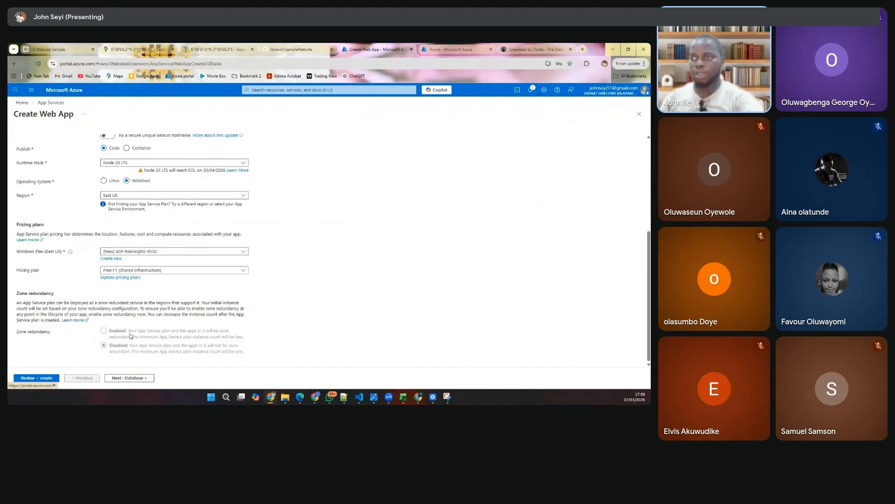
- Advance past the database settings to deployment, enable continuous deployment and try to choose the GitHub organization
{"action": "left_click", "coordinate": [131, 379]}
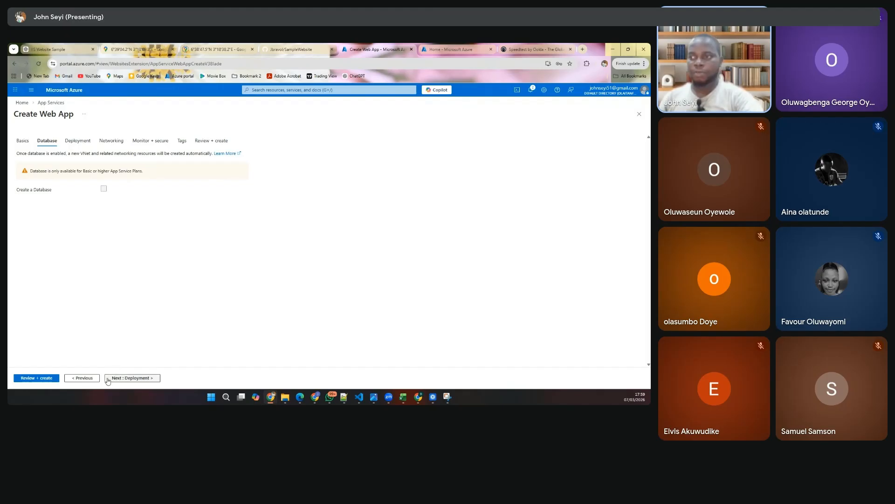
{"action": "left_click", "coordinate": [128, 379]}
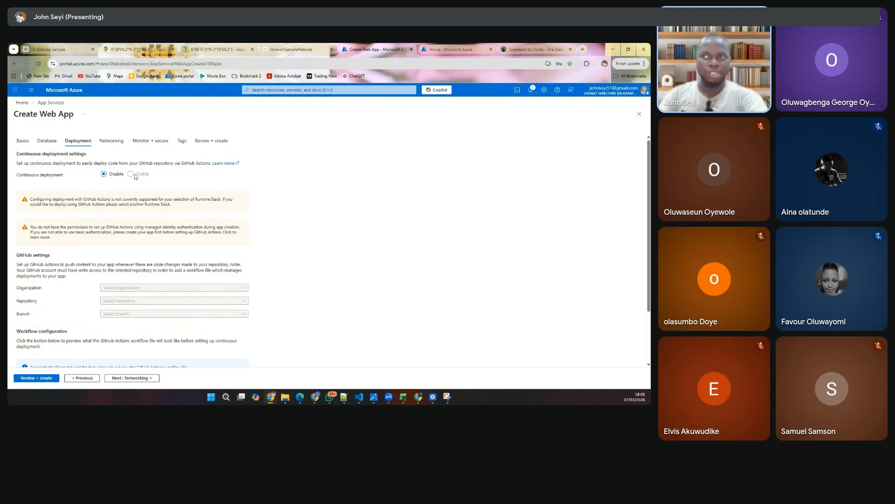
{"action": "left_click", "coordinate": [132, 173]}
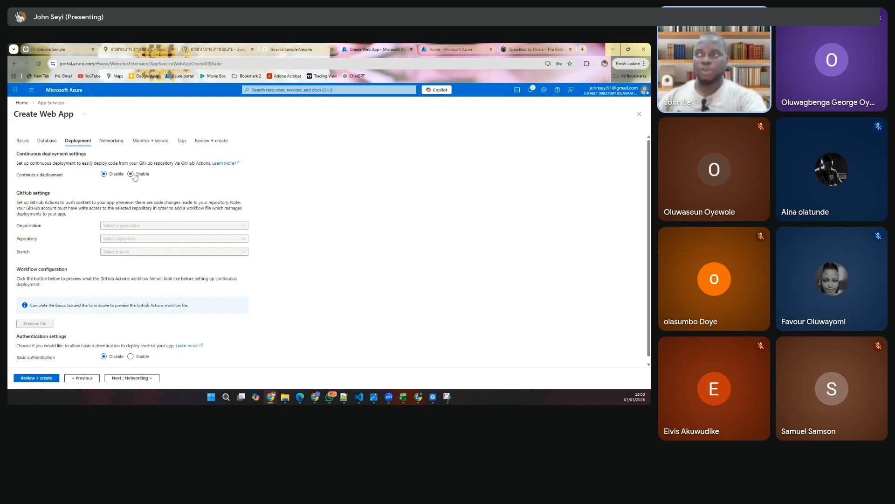
{"action": "left_click", "coordinate": [131, 174]}
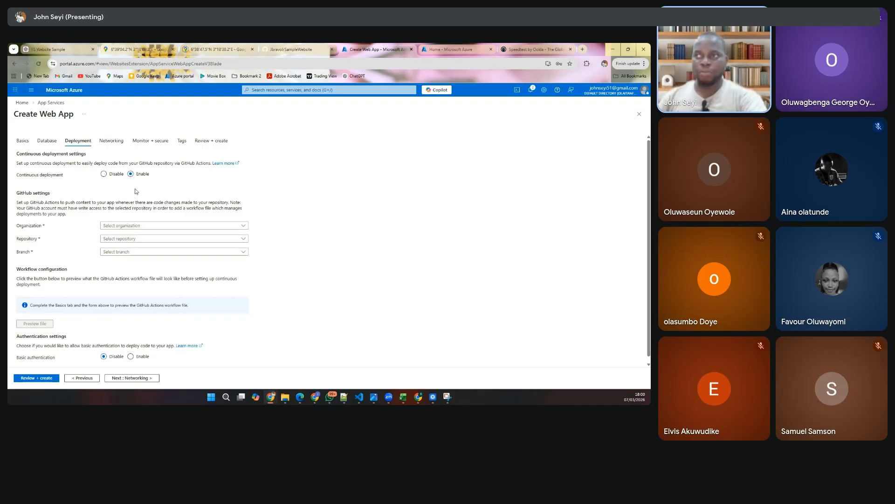
{"action": "left_click", "coordinate": [133, 226]}
{"action": "left_click", "coordinate": [221, 277]}
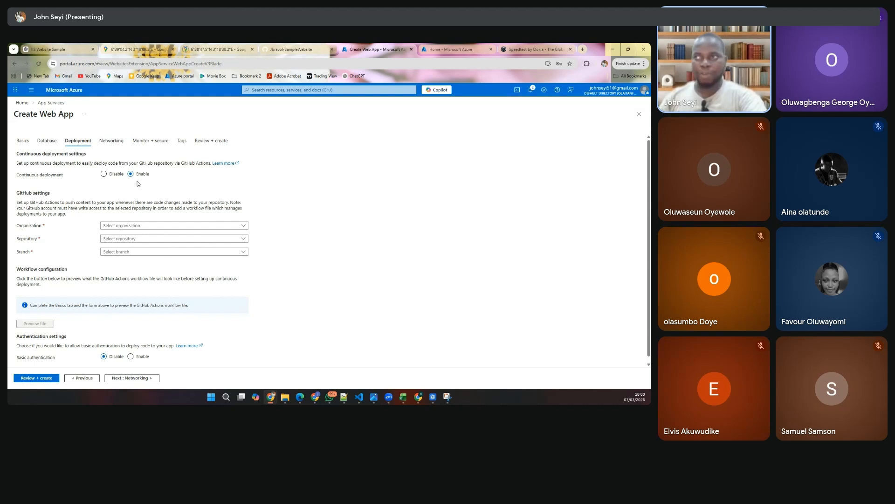
- Set continuous deployment back to Disable and continue to the networking settings
{"action": "left_click", "coordinate": [112, 175]}
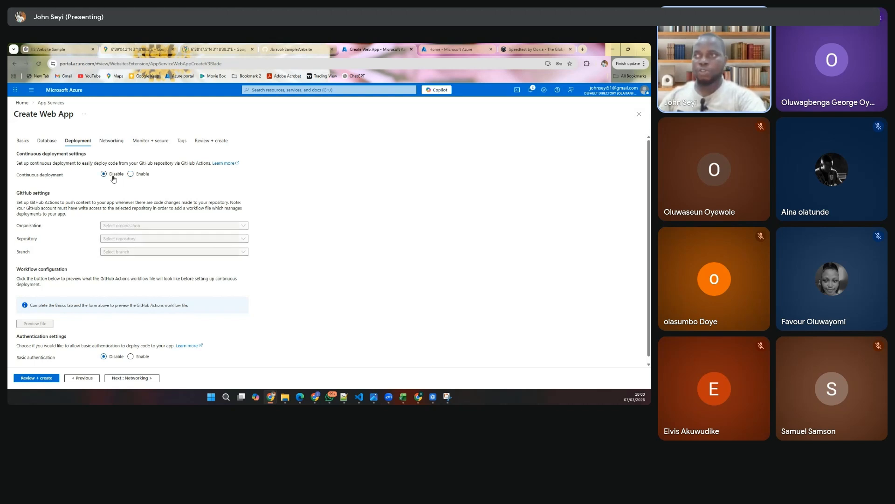
{"action": "scroll", "coordinate": [133, 236], "scroll_direction": "down", "scroll_amount": 1}
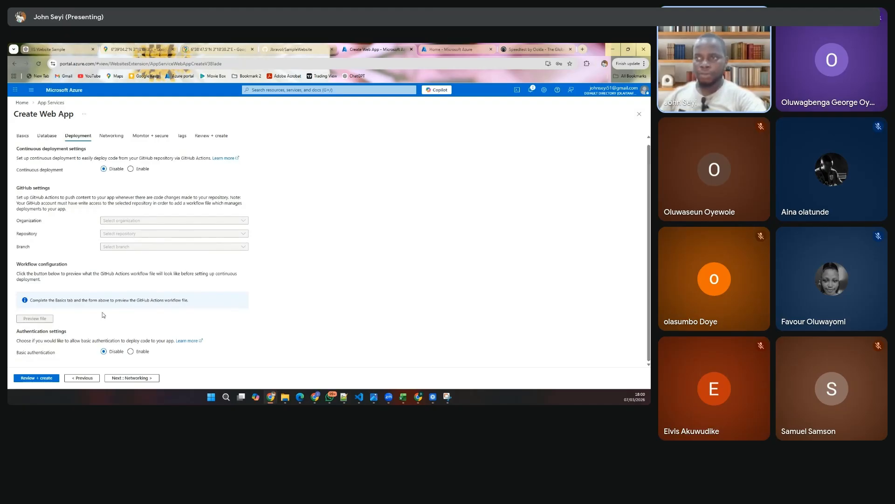
{"action": "left_click", "coordinate": [126, 379]}
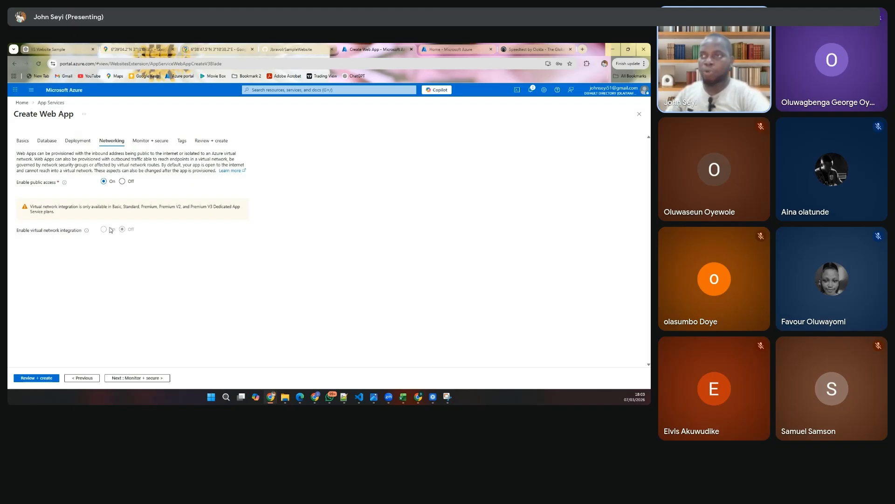
- Return to the web app's basic settings and set the pricing plan to Premium V4 P0V4
{"action": "left_click", "coordinate": [23, 140]}
{"action": "scroll", "coordinate": [121, 245], "scroll_direction": "down", "scroll_amount": 3}
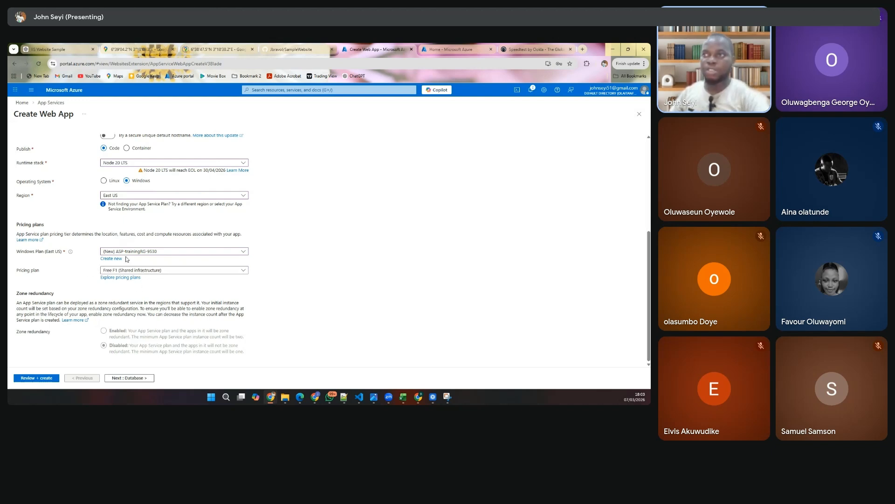
{"action": "scroll", "coordinate": [125, 259], "scroll_direction": "up", "scroll_amount": 5}
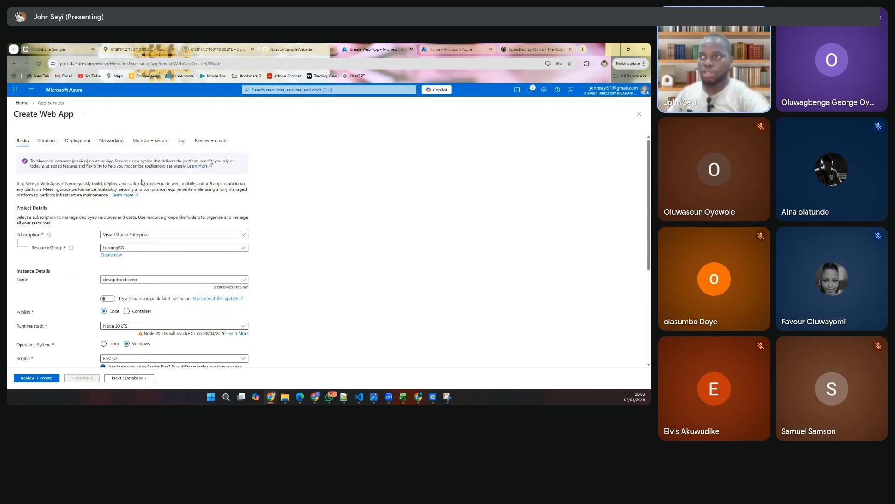
{"action": "scroll", "coordinate": [143, 182], "scroll_direction": "down", "scroll_amount": 5}
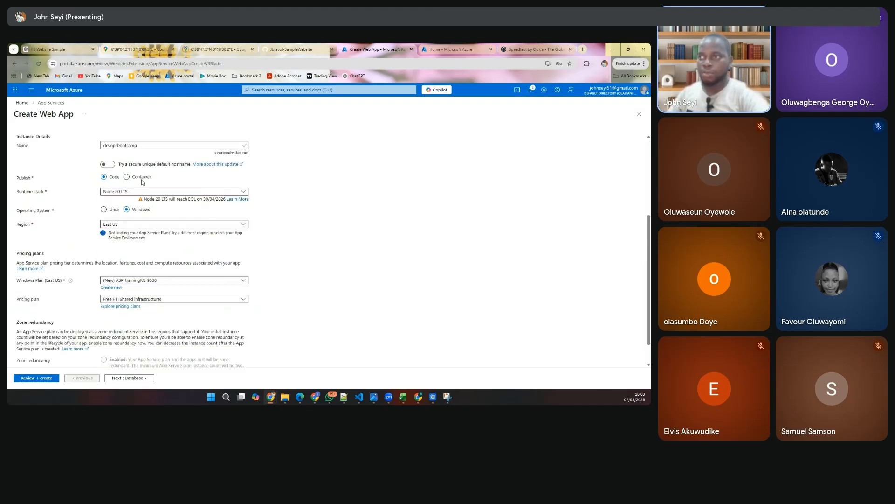
{"action": "left_click", "coordinate": [142, 301]}
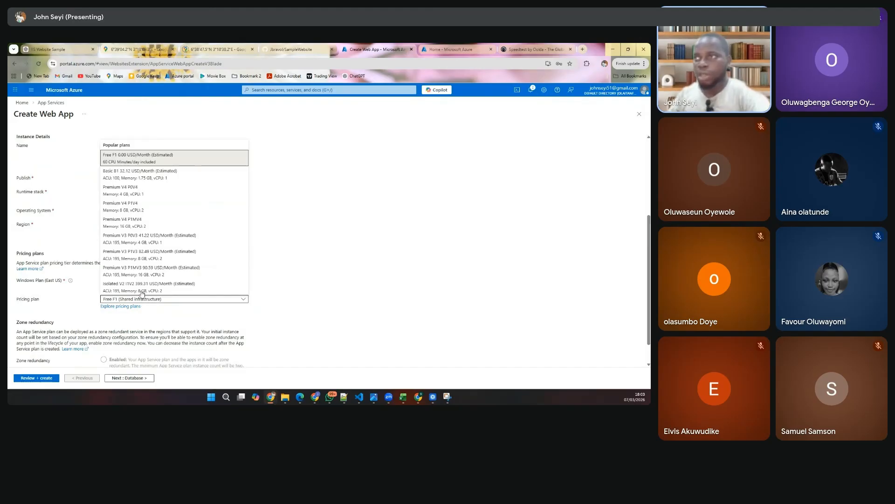
{"action": "left_click", "coordinate": [142, 192]}
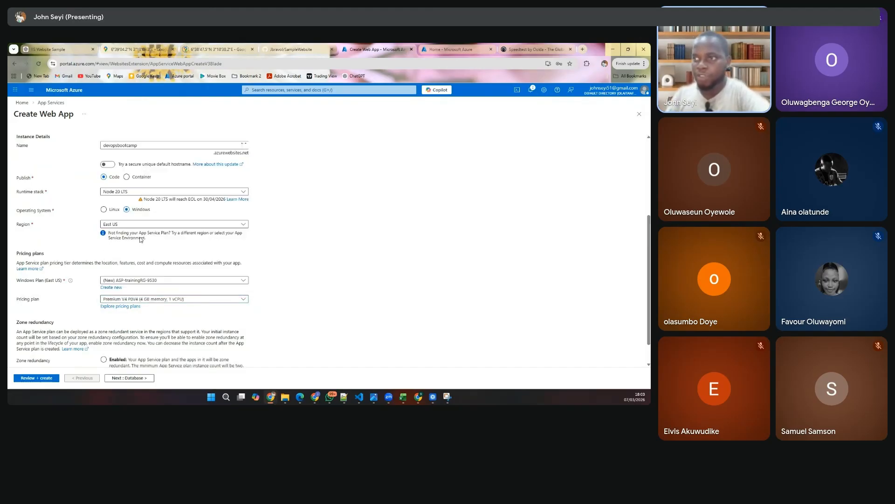
- Try virtual network integration for the web app with Personal-vnet and outbound VNet integration, checking its subnet choices, and switch integration back off
{"action": "scroll", "coordinate": [140, 238], "scroll_direction": "up", "scroll_amount": 3}
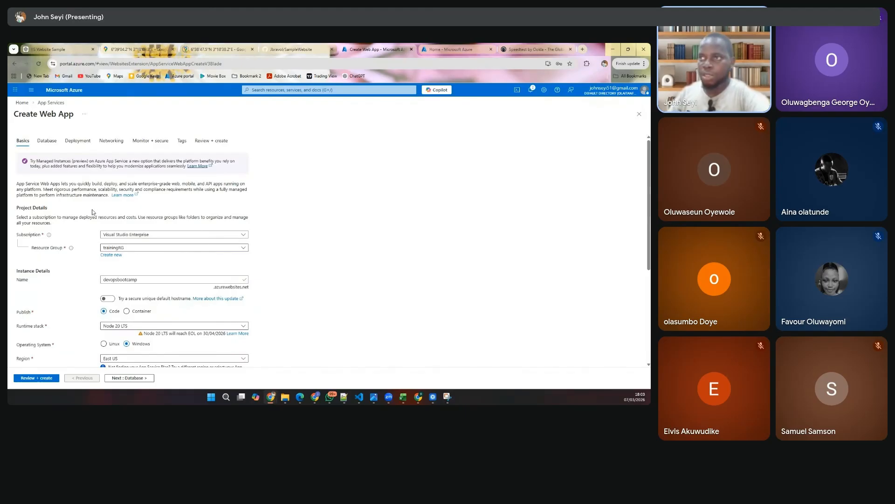
{"action": "left_click", "coordinate": [112, 141]}
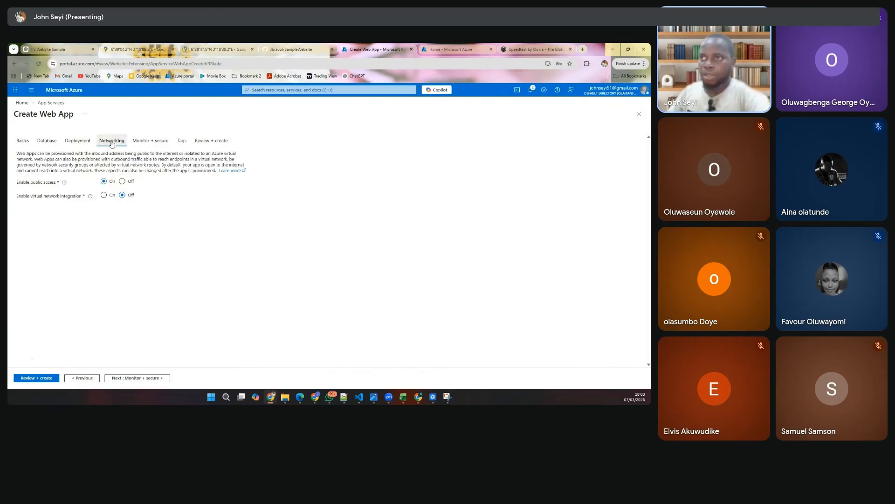
{"action": "left_click", "coordinate": [104, 195]}
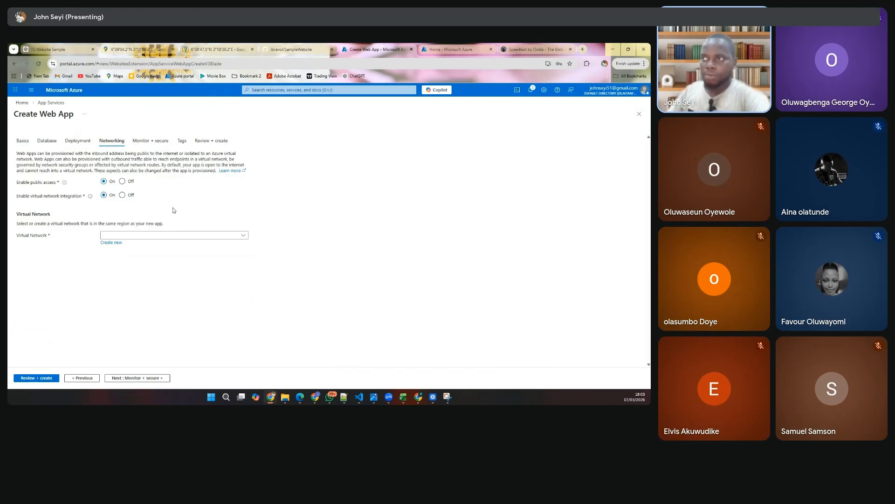
{"action": "left_click", "coordinate": [241, 238]}
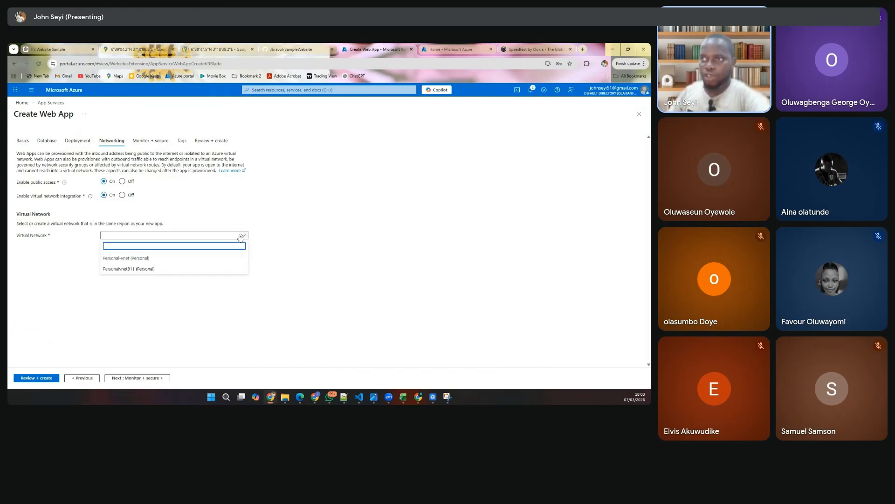
{"action": "left_click", "coordinate": [142, 258]}
{"action": "scroll", "coordinate": [131, 260], "scroll_direction": "down", "scroll_amount": 1}
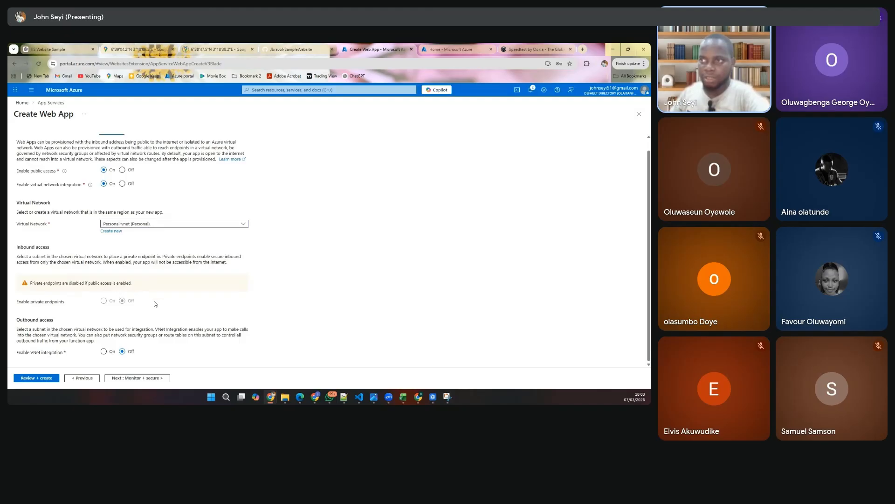
{"action": "left_click", "coordinate": [104, 352]}
{"action": "scroll", "coordinate": [121, 334], "scroll_direction": "down", "scroll_amount": 1}
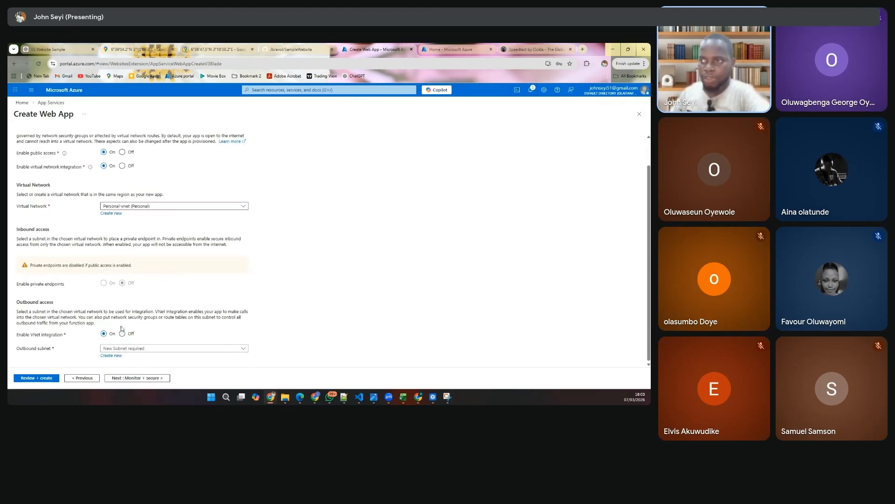
{"action": "left_click", "coordinate": [161, 349]}
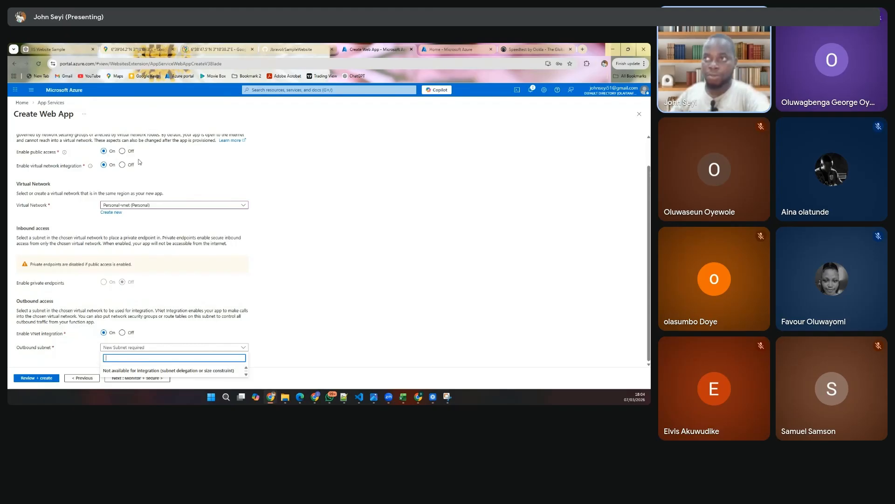
{"action": "left_click", "coordinate": [122, 165]}
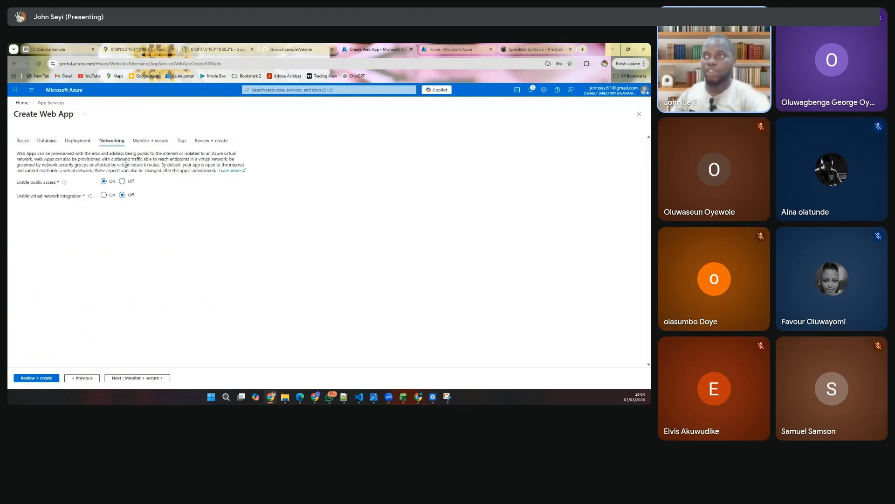
- Return to the web app's basic settings and set the pricing plan to Free F1
{"action": "left_click", "coordinate": [23, 140]}
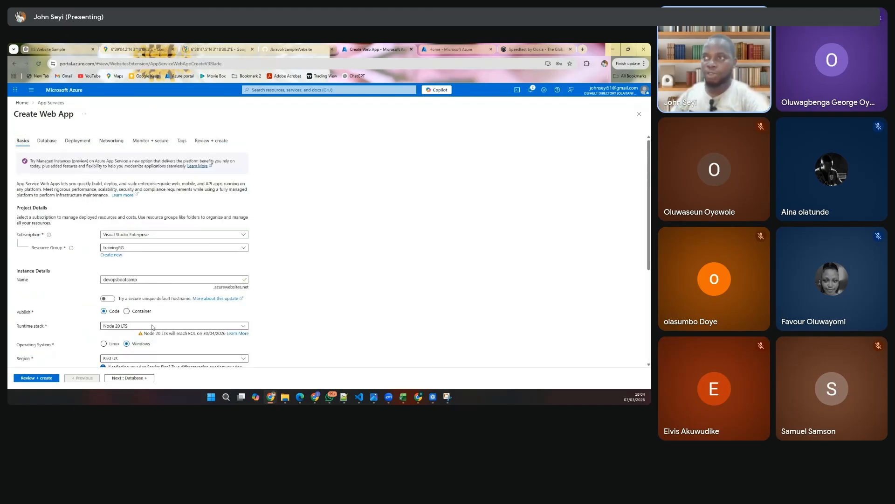
{"action": "scroll", "coordinate": [134, 317], "scroll_direction": "down", "scroll_amount": 3}
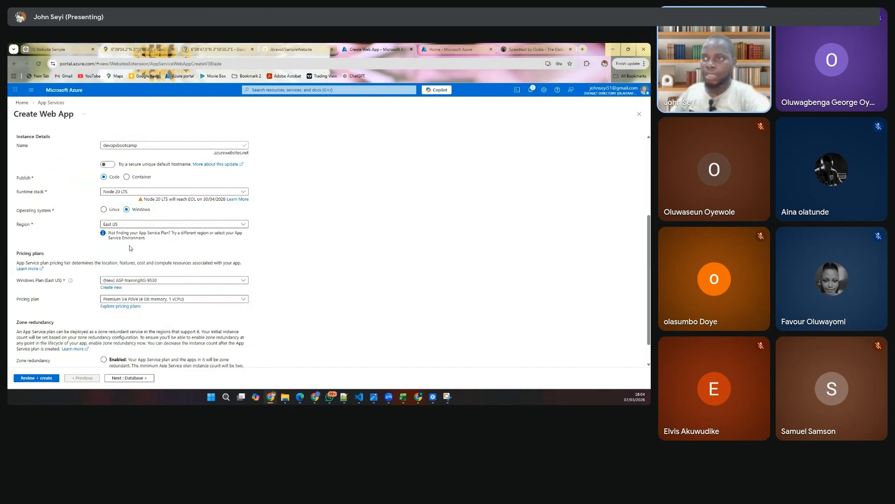
{"action": "left_click", "coordinate": [131, 299]}
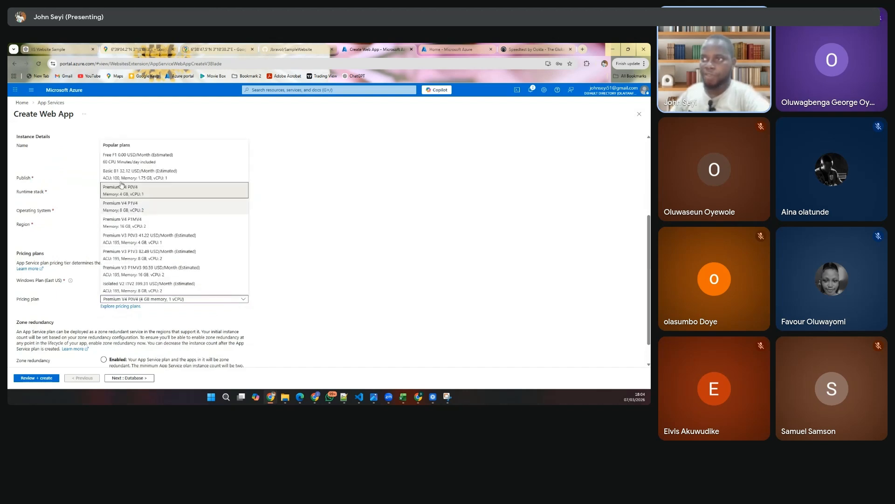
{"action": "left_click", "coordinate": [132, 159]}
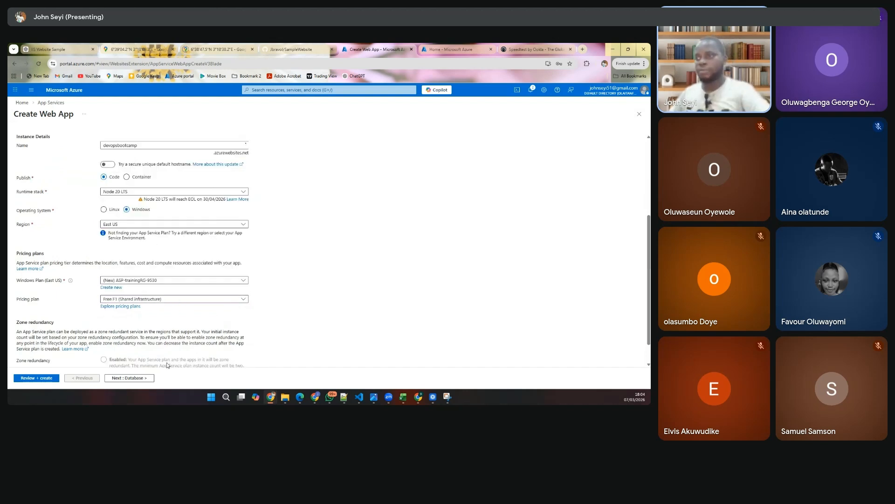
- Advance from the networking settings through monitoring and tags to the final review, keeping the default options
{"action": "scroll", "coordinate": [141, 306], "scroll_direction": "up", "scroll_amount": 3}
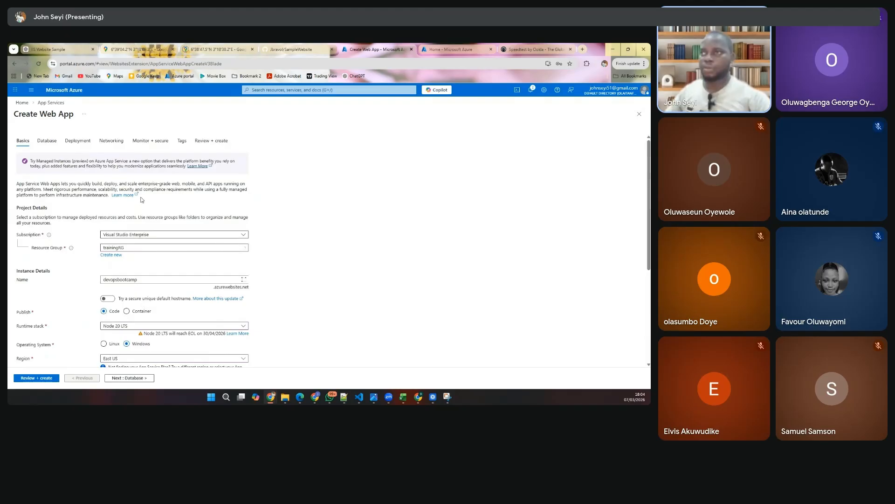
{"action": "left_click", "coordinate": [112, 140]}
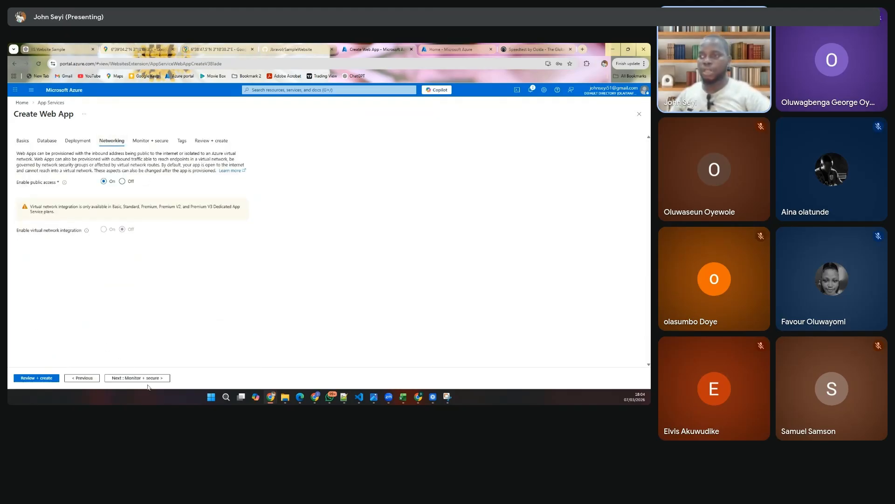
{"action": "left_click", "coordinate": [150, 379]}
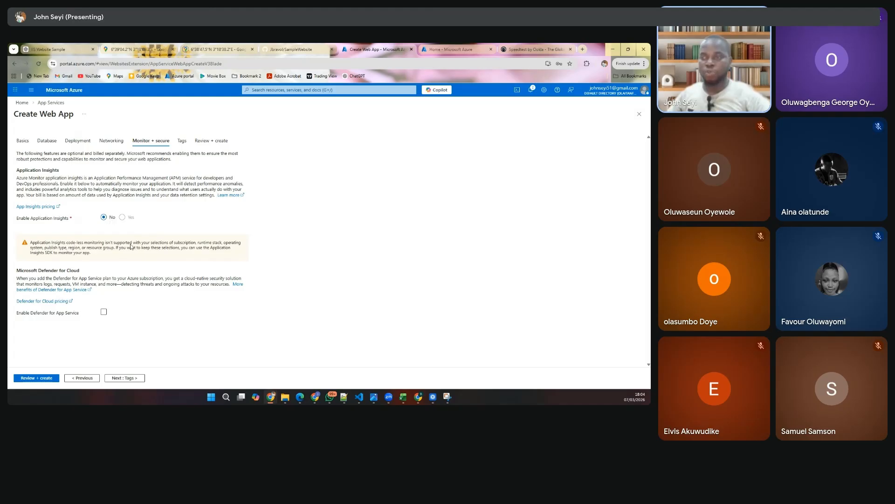
{"action": "left_click", "coordinate": [127, 378]}
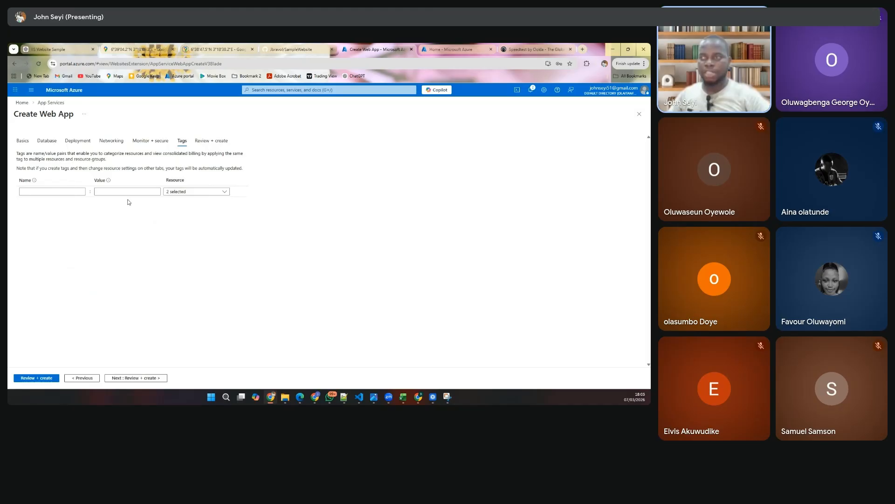
{"action": "left_click", "coordinate": [150, 378]}
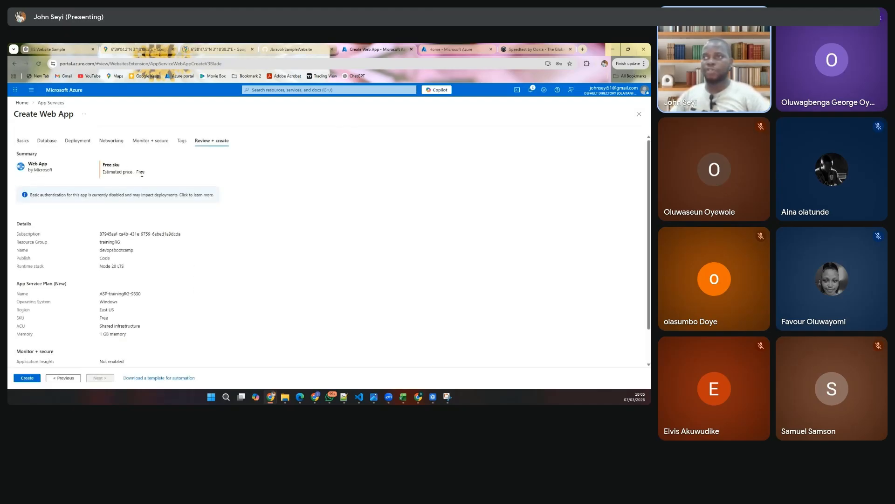
- Review the web app's configuration summary and create the app
{"action": "scroll", "coordinate": [166, 190], "scroll_direction": "down", "scroll_amount": 1}
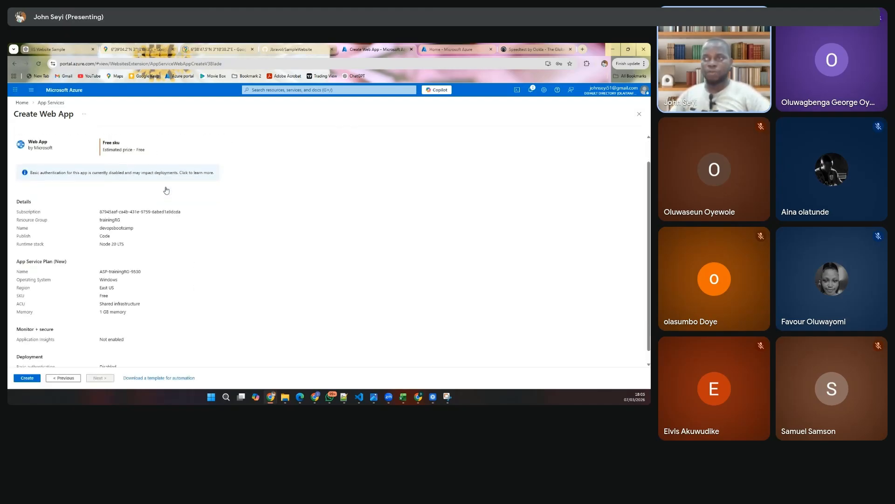
{"action": "scroll", "coordinate": [166, 190], "scroll_direction": "down", "scroll_amount": 1}
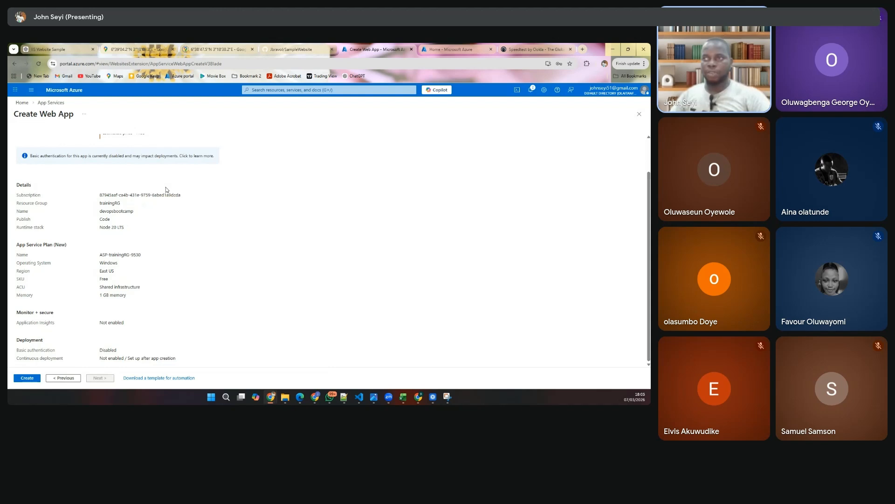
{"action": "left_click", "coordinate": [25, 378]}
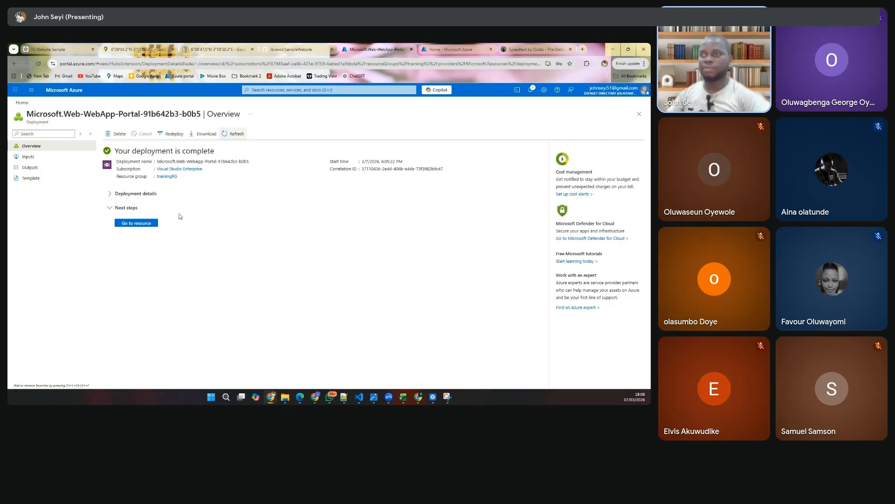
- Open the deployed devopsbootcamp resource, view the site at its default domain, and return to the resource overview
{"action": "left_click", "coordinate": [139, 224]}
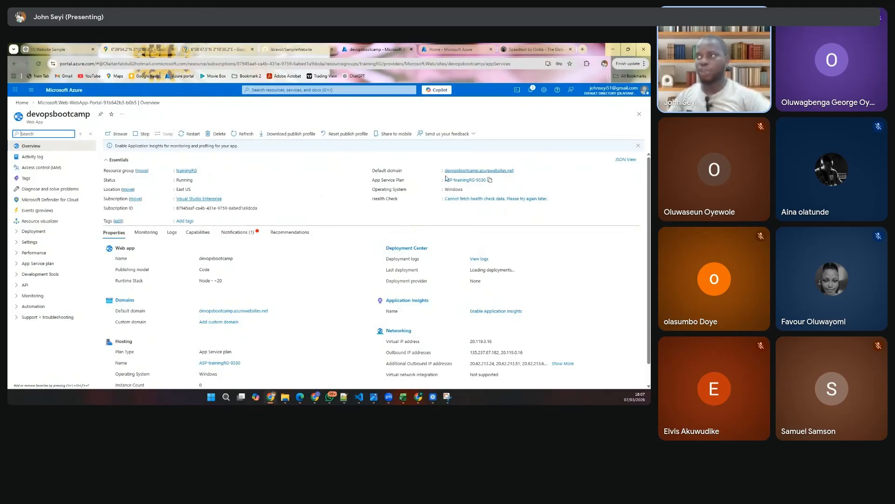
{"action": "left_click", "coordinate": [487, 170]}
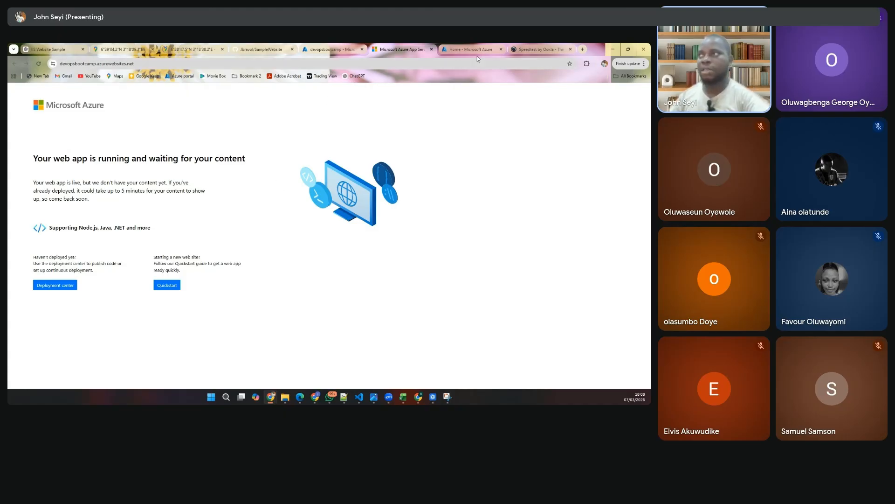
{"action": "left_click", "coordinate": [337, 50]}
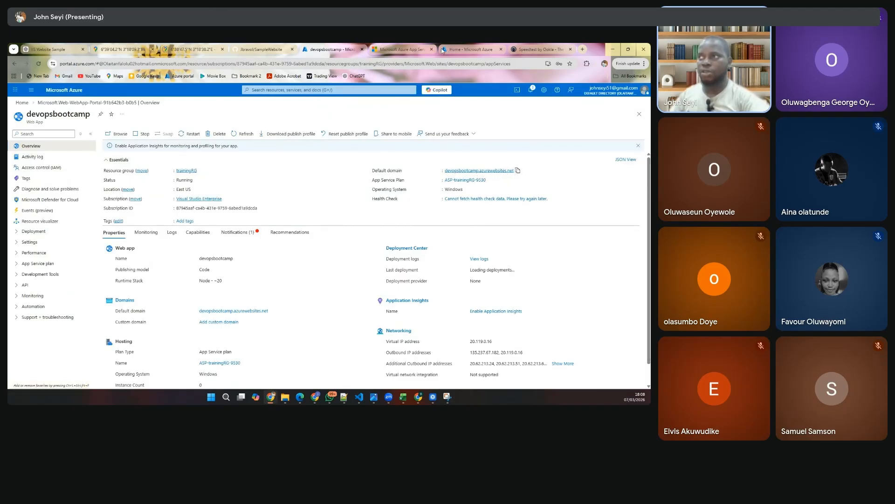
{"action": "left_click", "coordinate": [392, 50]}
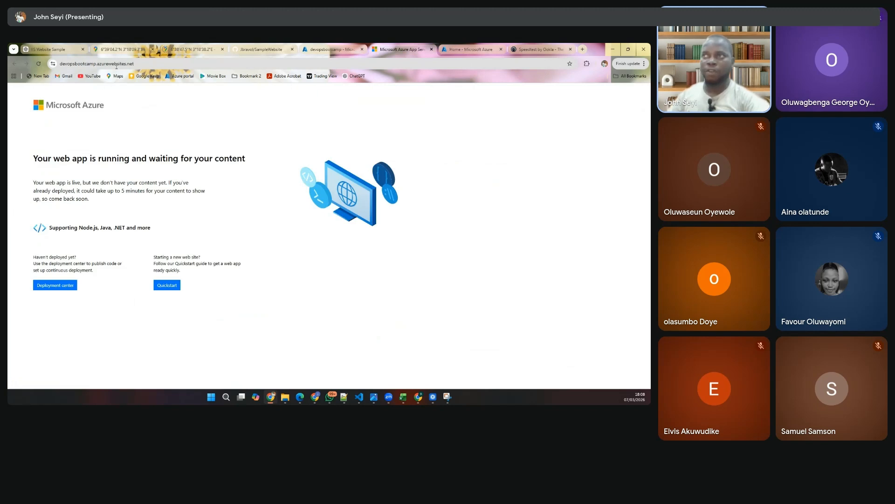
{"action": "left_click", "coordinate": [316, 49]}
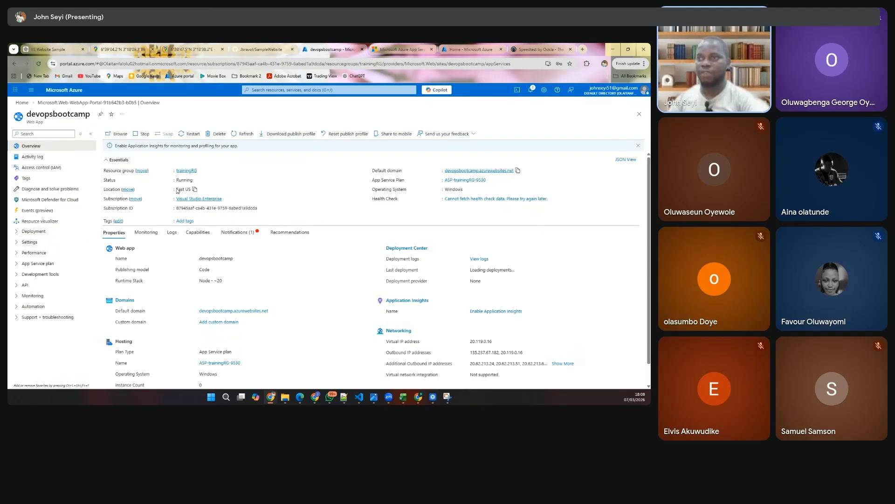
- Look through the web app's deployment options, settings and environment variables, and return to the live site's page
{"action": "left_click", "coordinate": [52, 232]}
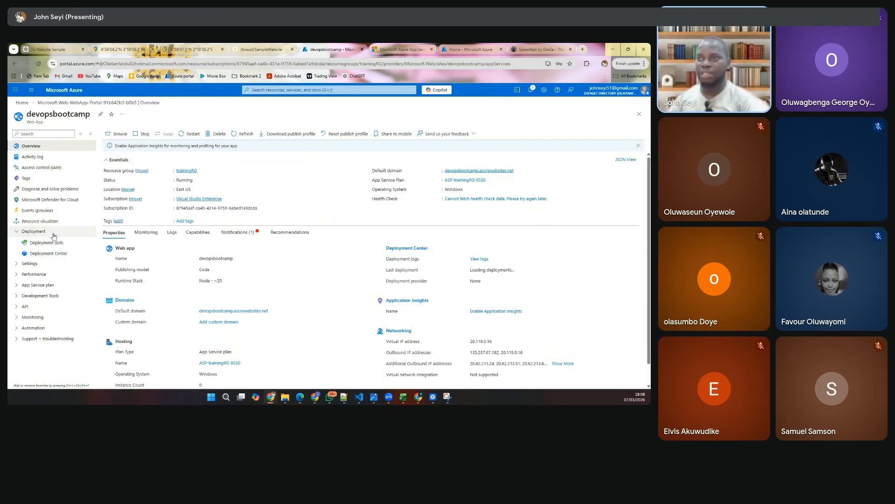
{"action": "left_click", "coordinate": [58, 264]}
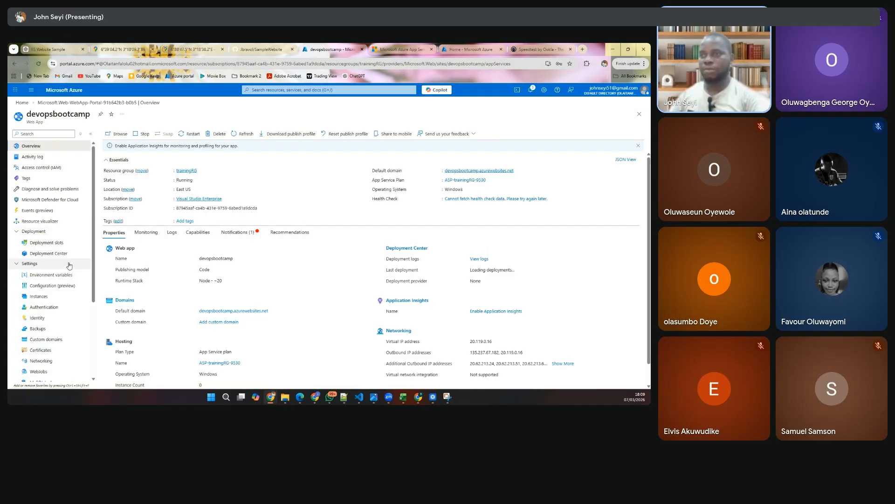
{"action": "left_click", "coordinate": [61, 277]}
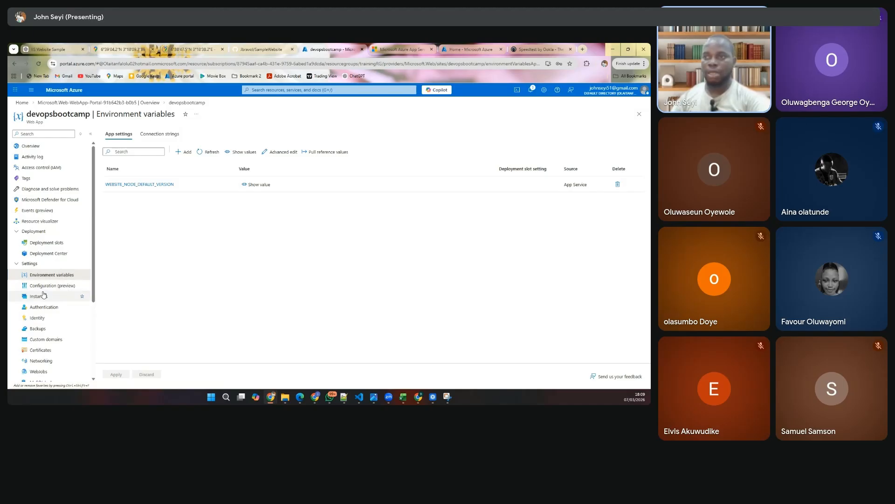
{"action": "scroll", "coordinate": [38, 316], "scroll_direction": "down", "scroll_amount": 5}
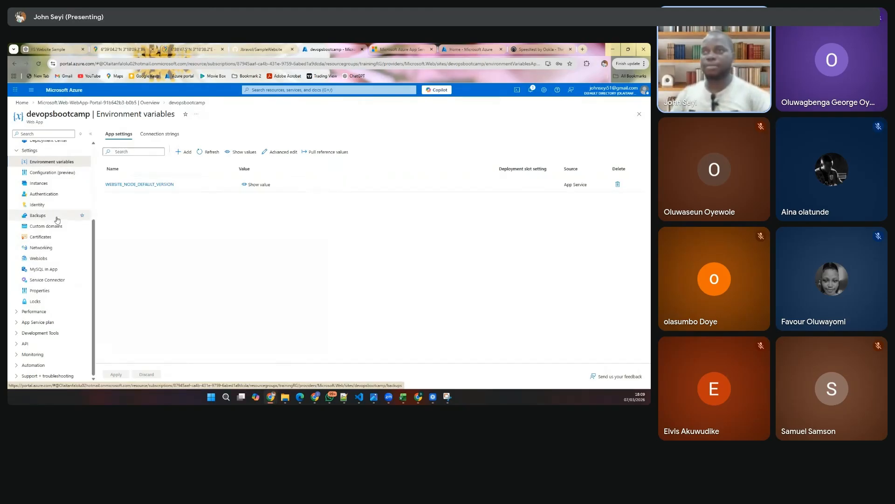
{"action": "scroll", "coordinate": [55, 210], "scroll_direction": "up", "scroll_amount": 3}
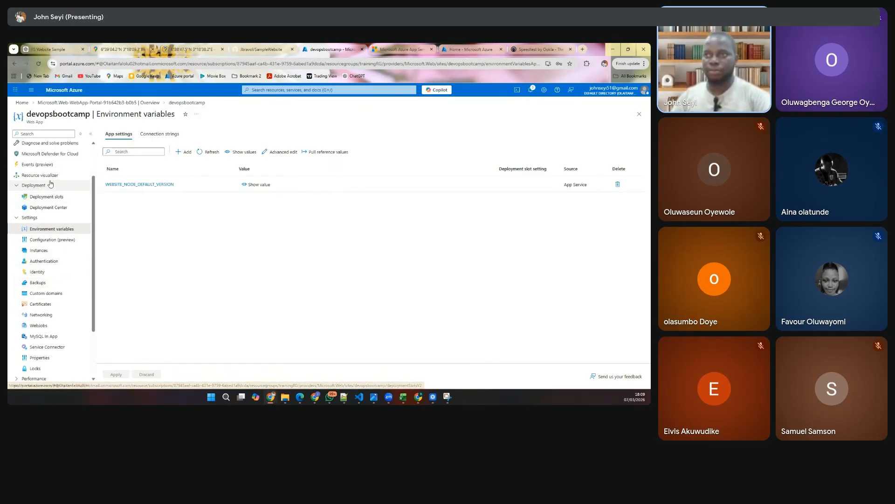
{"action": "left_click", "coordinate": [50, 217]}
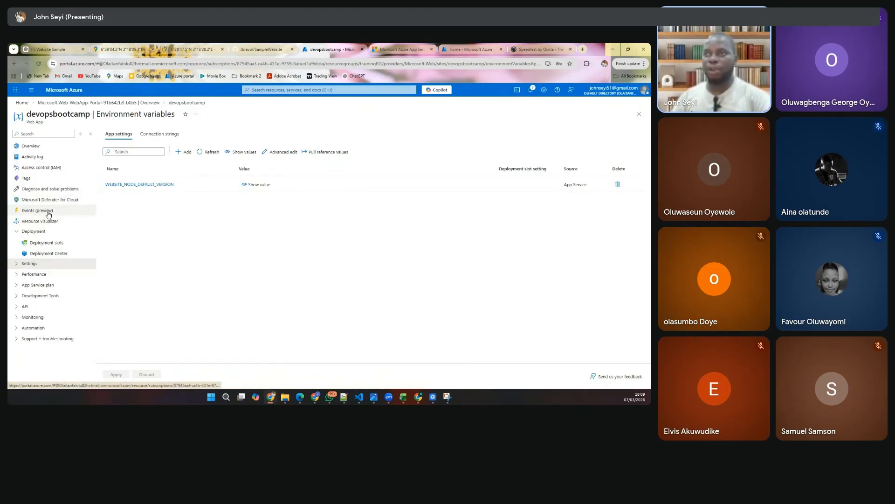
{"action": "left_click", "coordinate": [46, 231]}
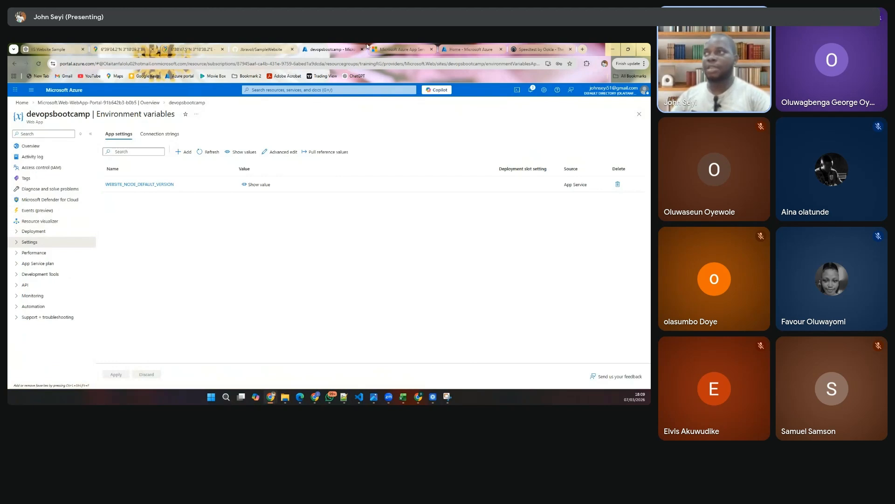
{"action": "left_click", "coordinate": [386, 49]}
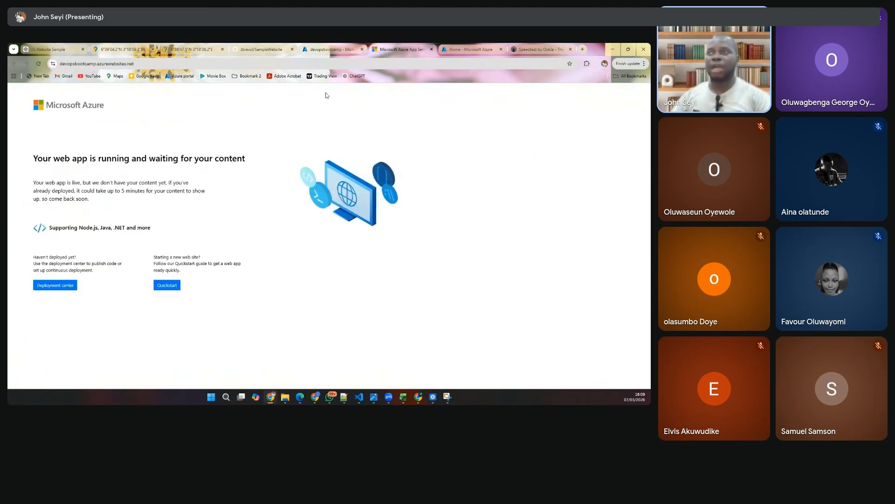